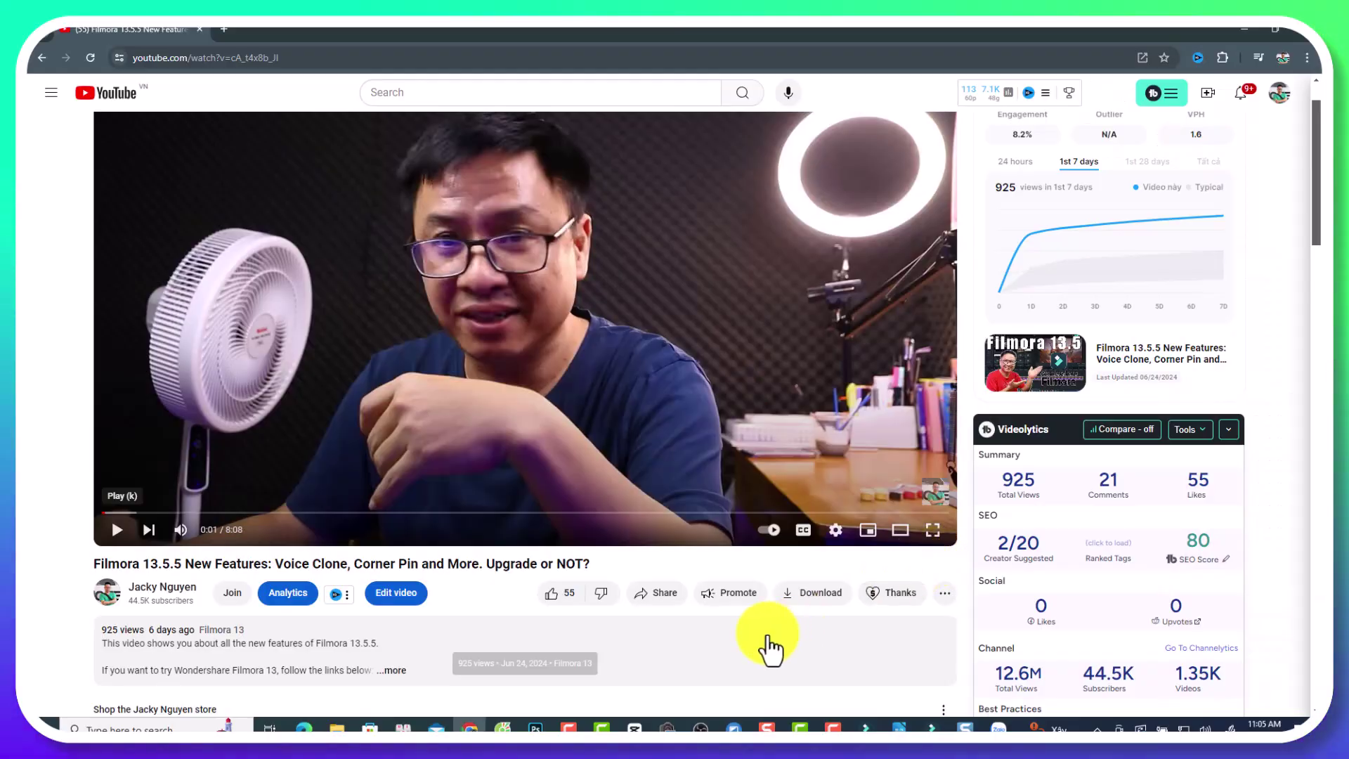
# Step: Expand the Filmora 13.5.5 video's YouTube description to reveal its discount and download links
pyautogui.scroll(-2, 768, 646)
pyautogui.scroll(-2, 768, 646)
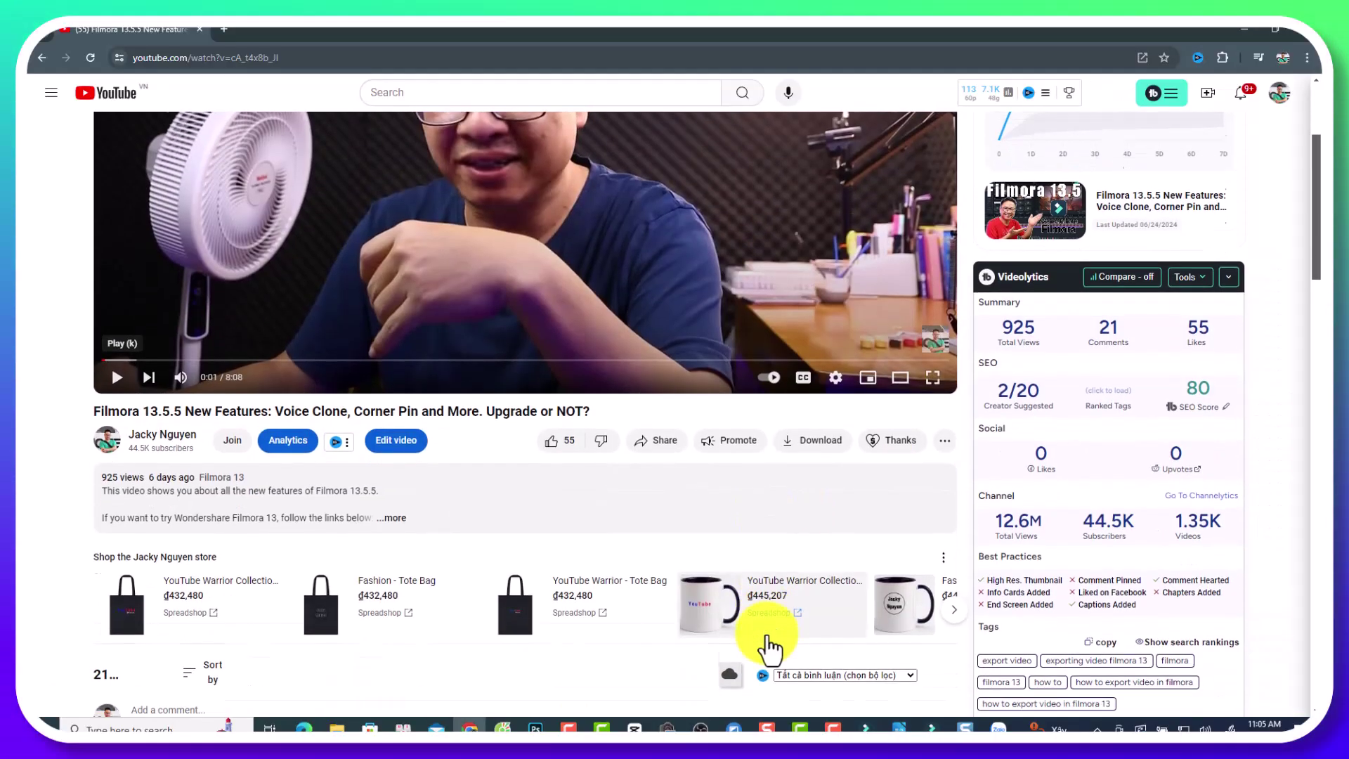
pyautogui.click(398, 401)
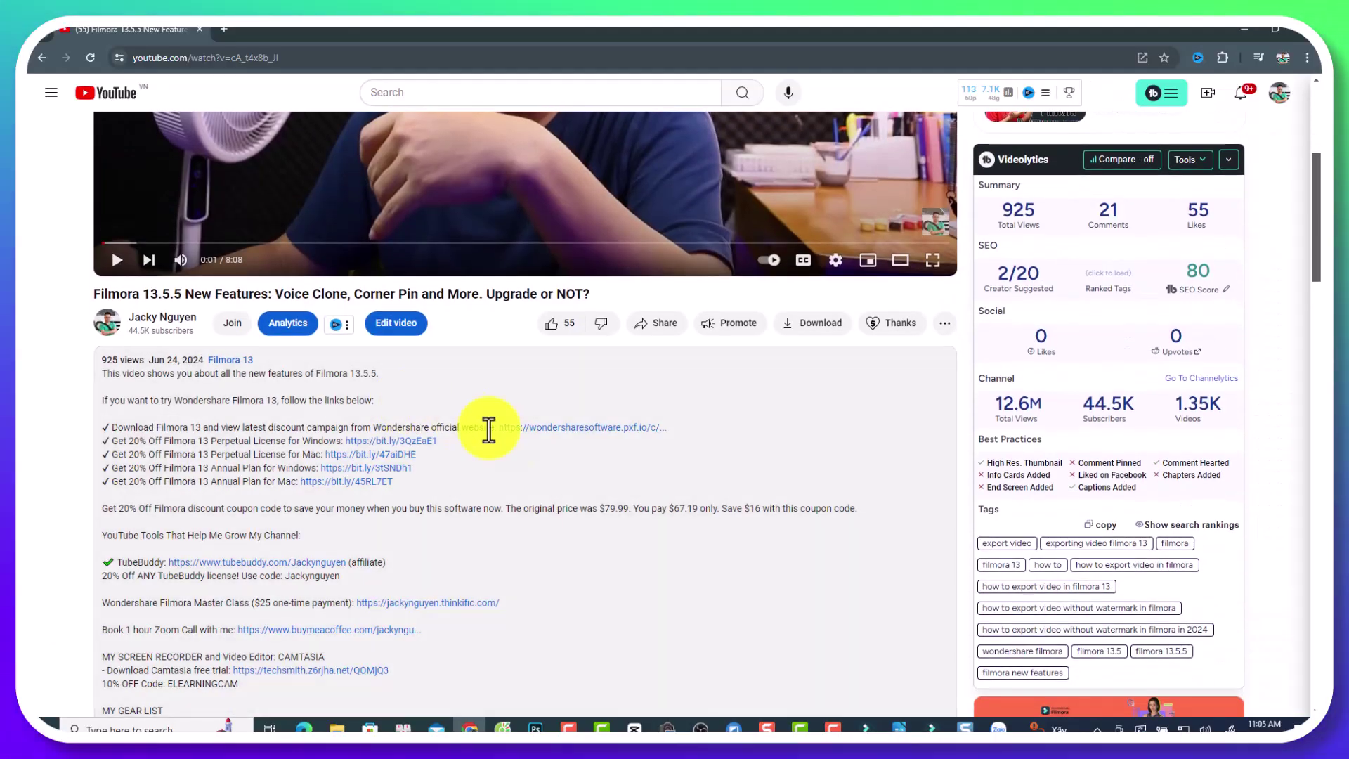
pyautogui.scroll(-2, 553, 466)
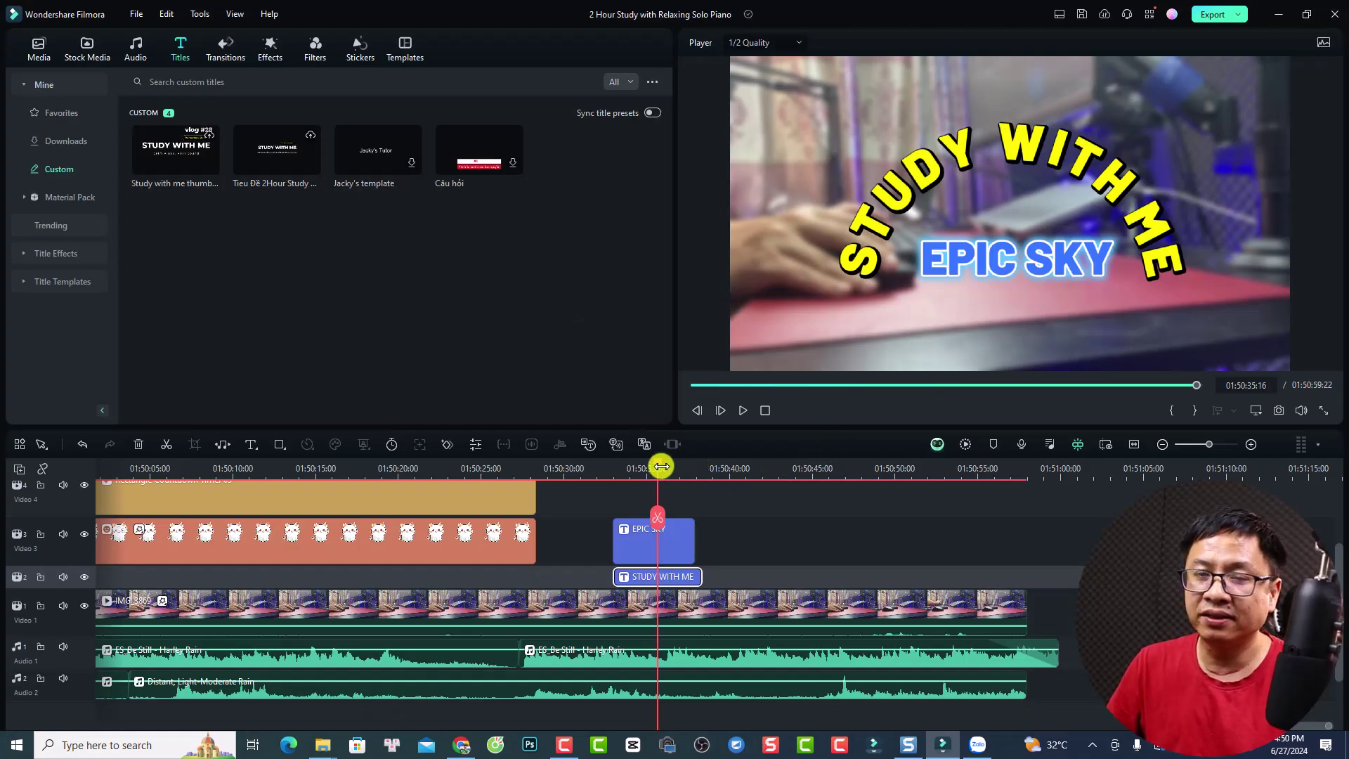
# Step: Nudge the curved STUDY WITH ME title slightly right, then select the EPIC SKY title
pyautogui.moveTo(656, 468)
pyautogui.mouseDown()
pyautogui.moveTo(635, 476)
pyautogui.moveTo(649, 471)
pyautogui.mouseUp()
pyautogui.click(892, 232)
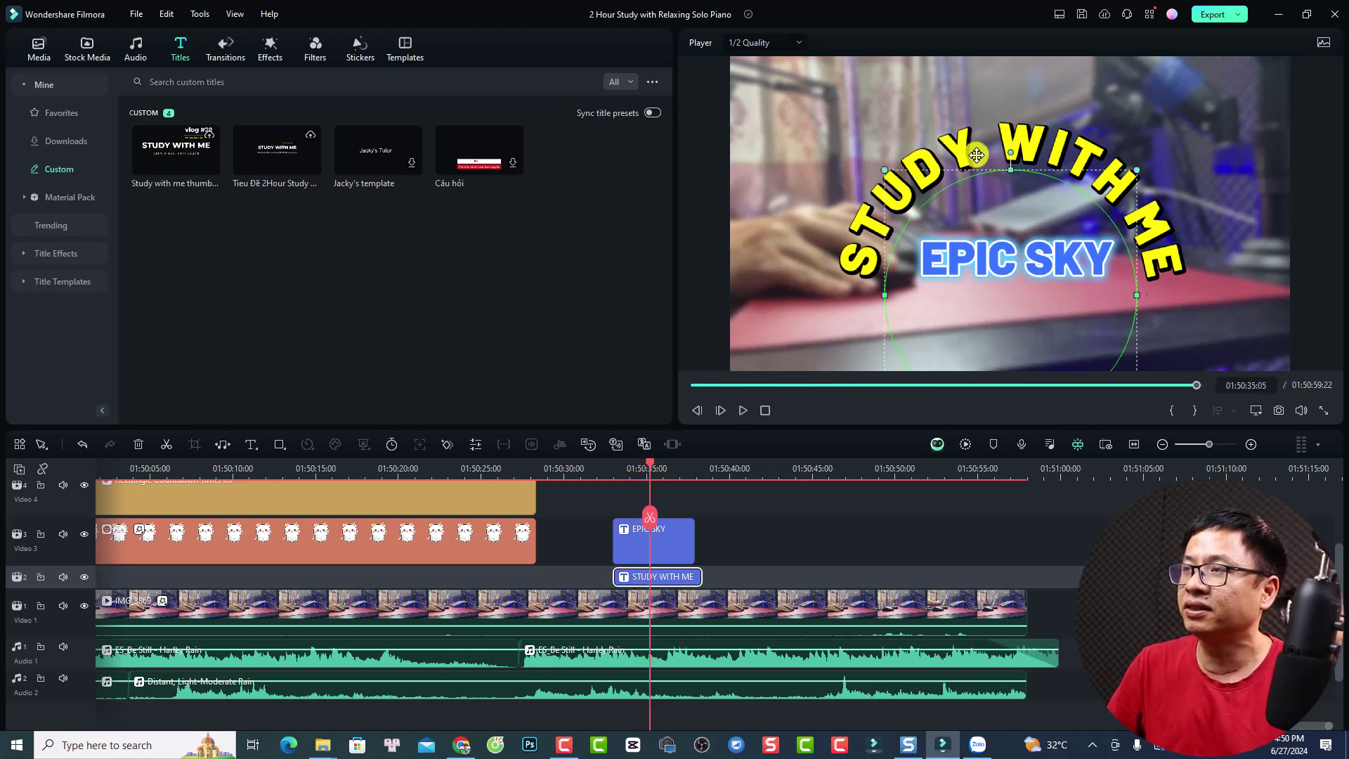
pyautogui.moveTo(969, 150); pyautogui.dragTo(976, 150)
pyautogui.click(990, 156)
pyautogui.moveTo(1003, 280); pyautogui.dragTo(1006, 288)
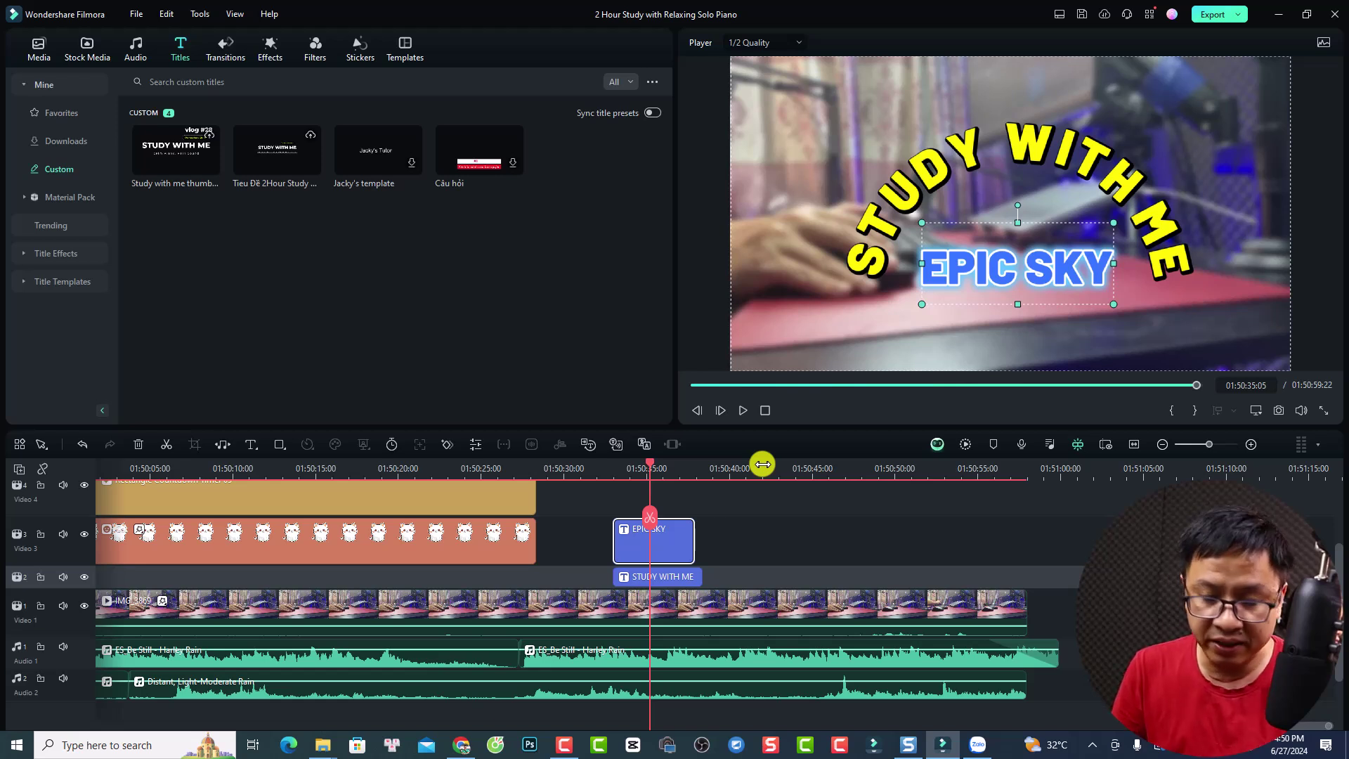
# Step: Select every clip on the timeline with Ctrl+A and delete them all
pyautogui.click(469, 612)
pyautogui.hotkey('ctrl', 'a')
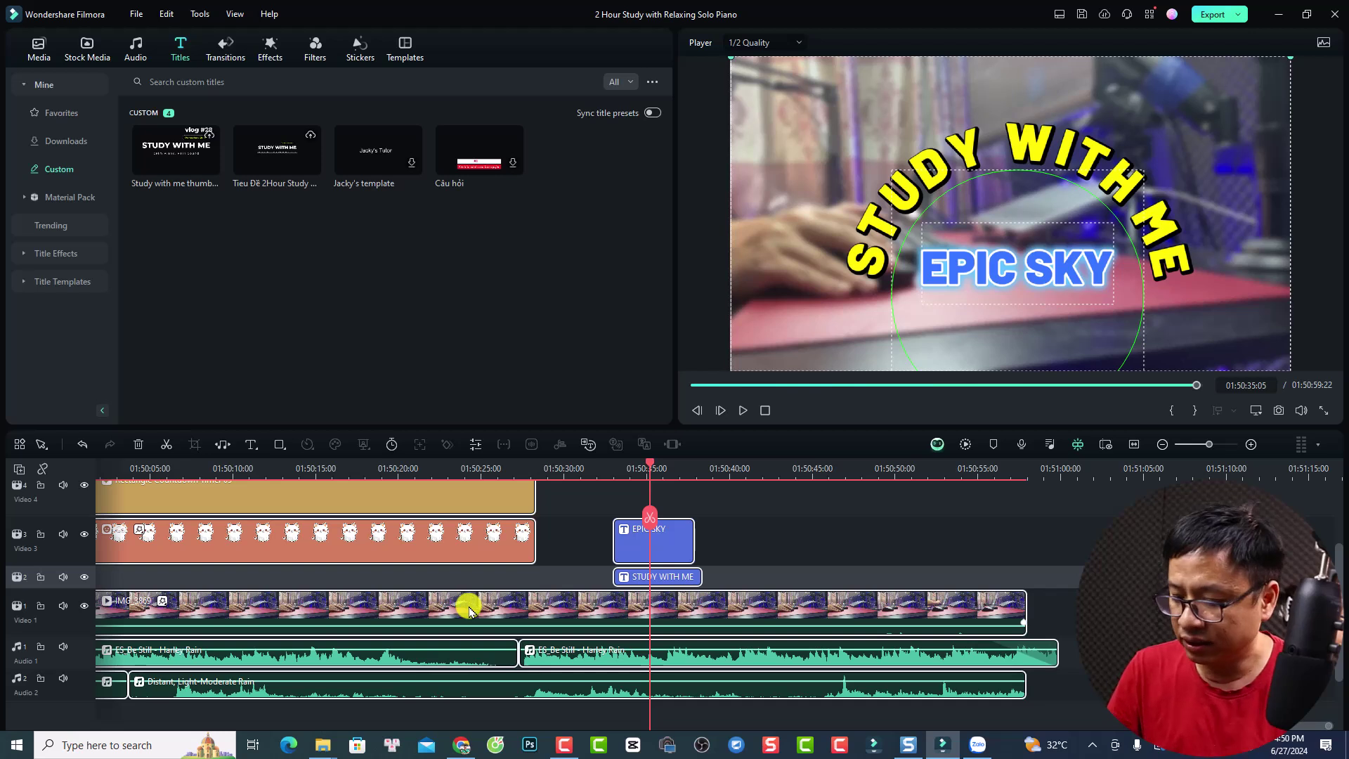
pyautogui.press('Delete')
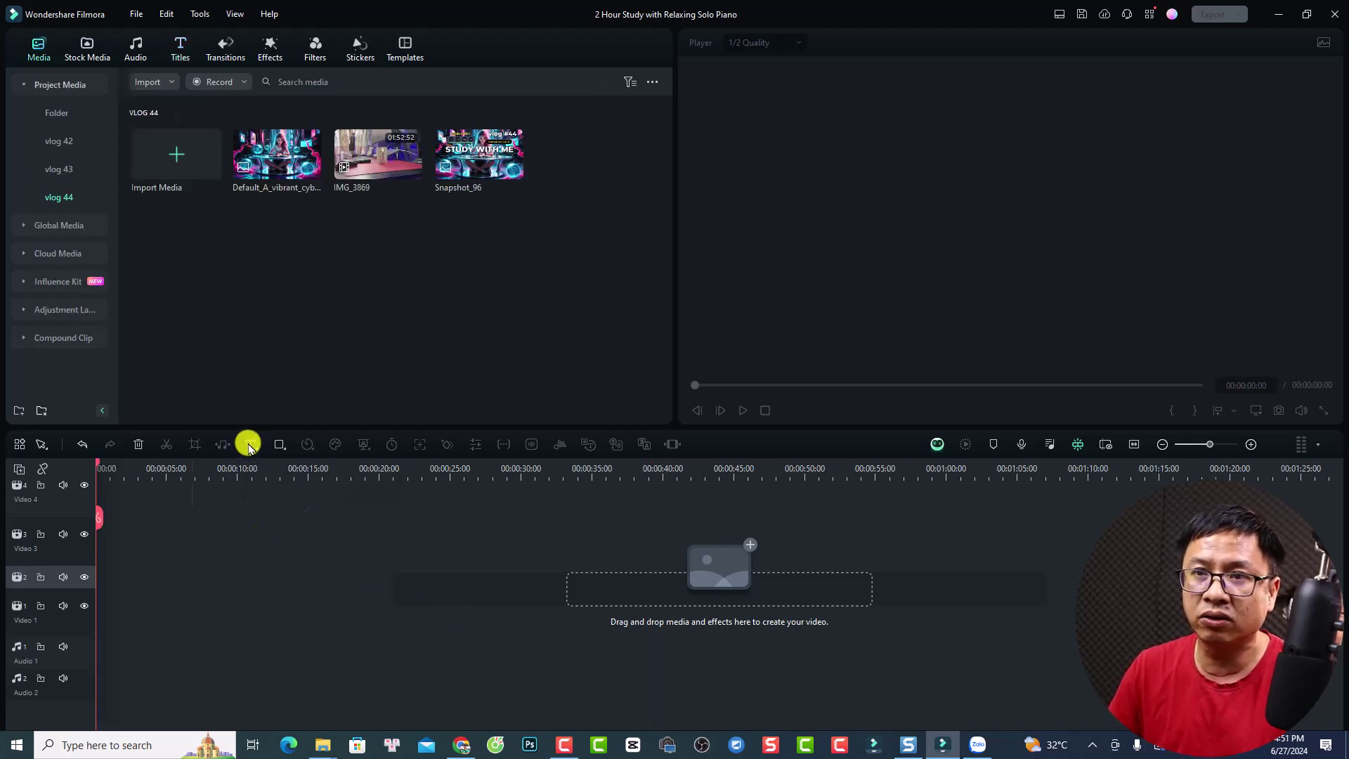
# Step: Add a default 'Text Here' quick text title at the timeline start and drag it up toward the frame centre
pyautogui.click(251, 445)
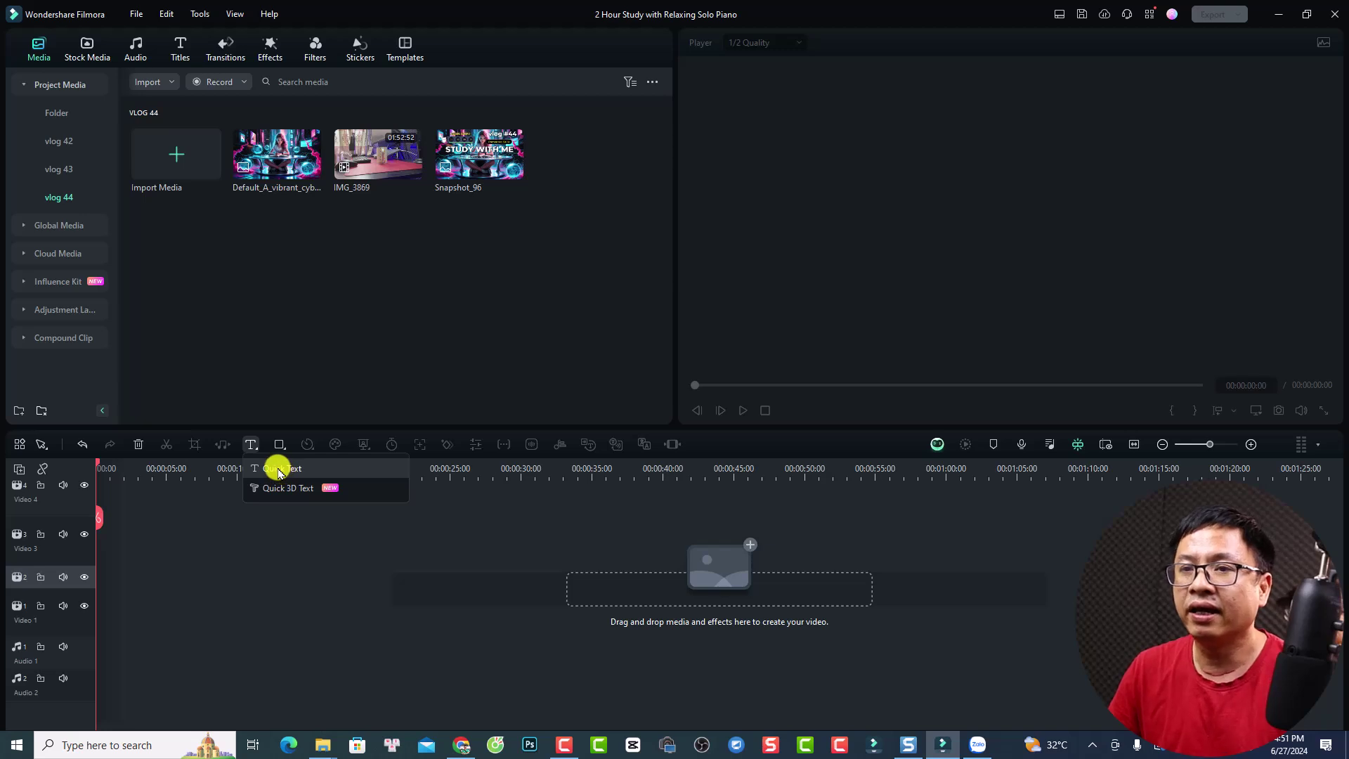
pyautogui.click(278, 468)
pyautogui.click(125, 468)
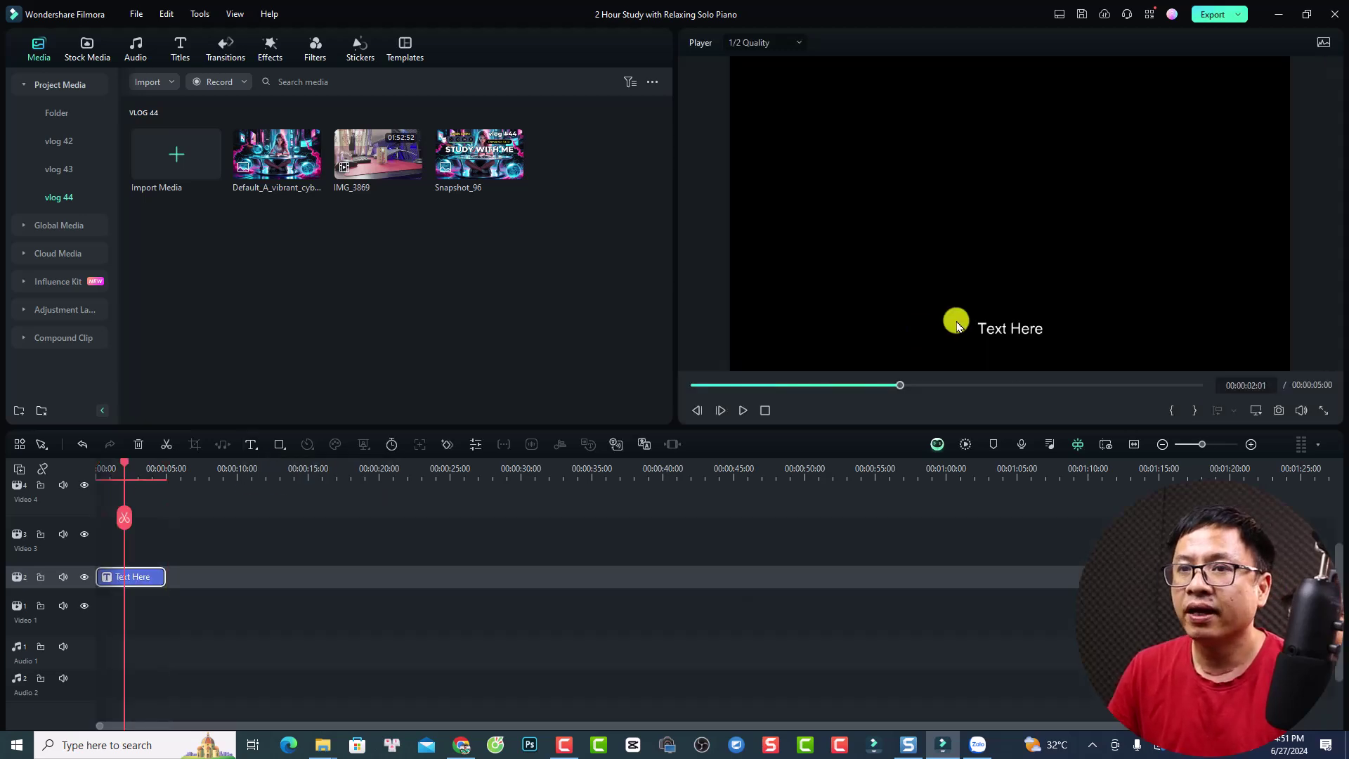
pyautogui.moveTo(1011, 324); pyautogui.dragTo(1018, 211)
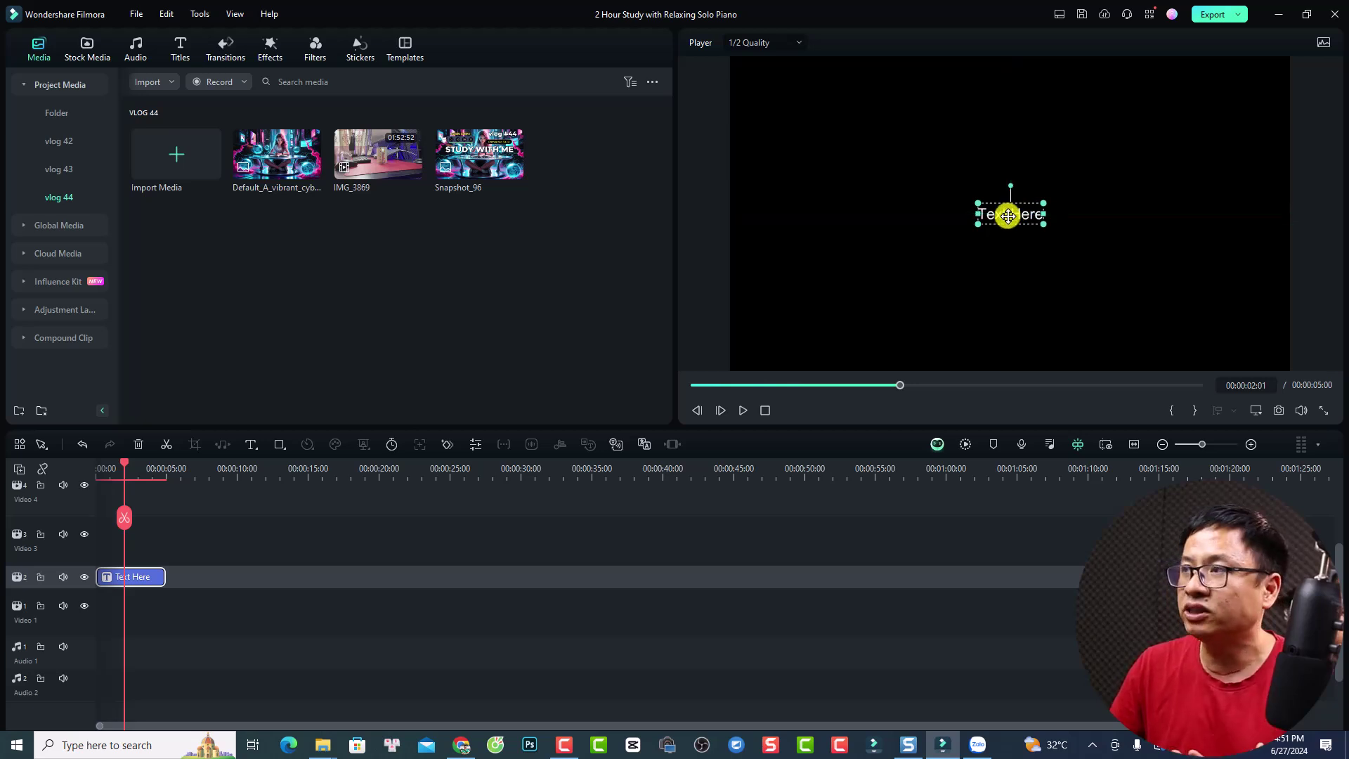
# Step: Replace the title text with the presenter's name in capitals, then reopen the title clip's settings
pyautogui.doubleClick(1008, 215)
pyautogui.write('JA')
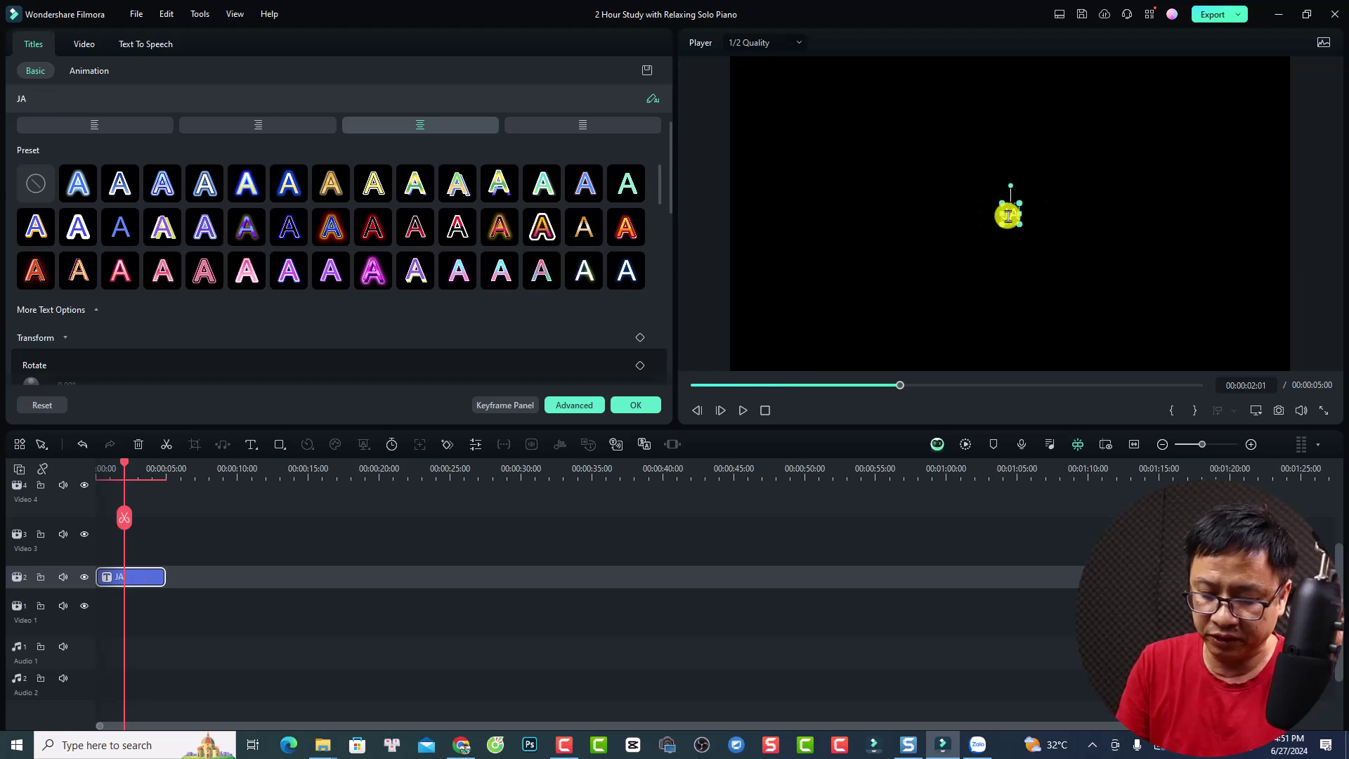
pyautogui.write('CKY NGUYEN')
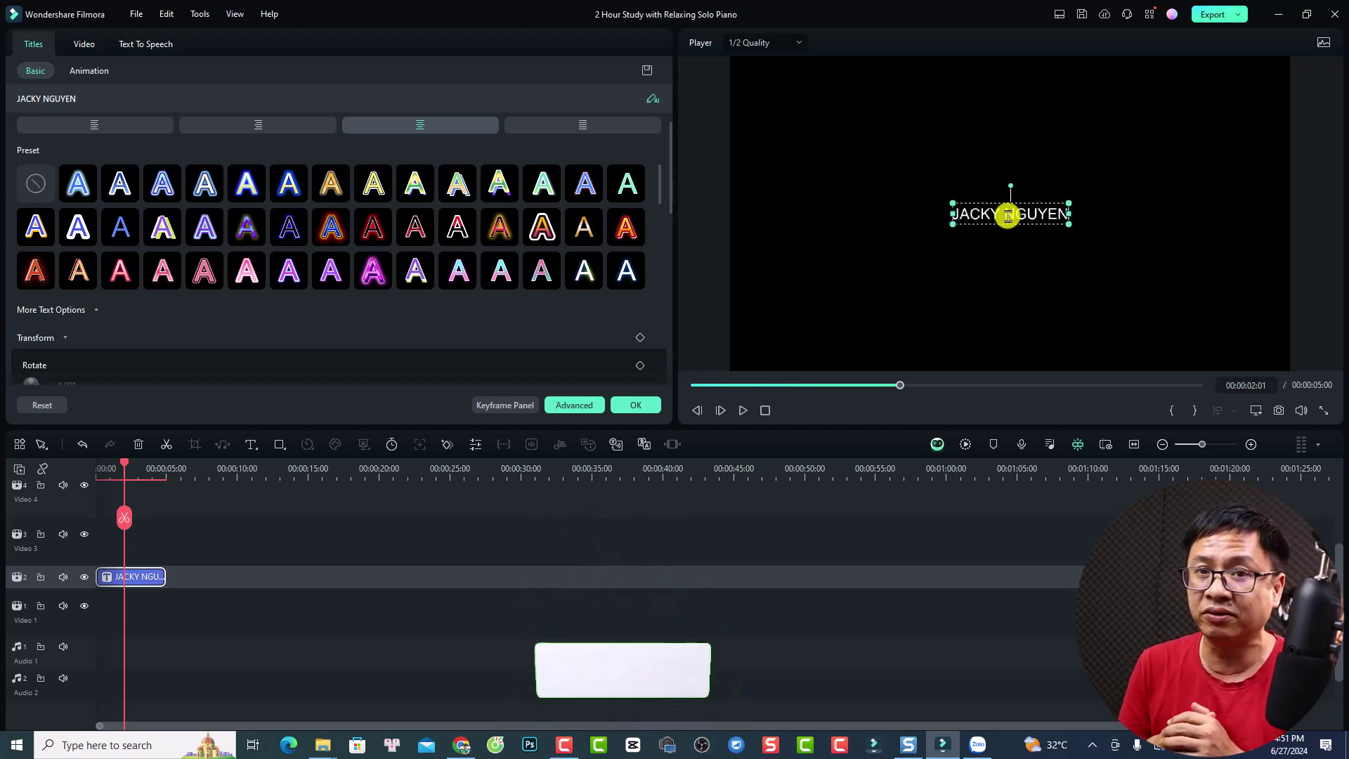
pyautogui.click(635, 405)
pyautogui.scroll(3, 427, 587)
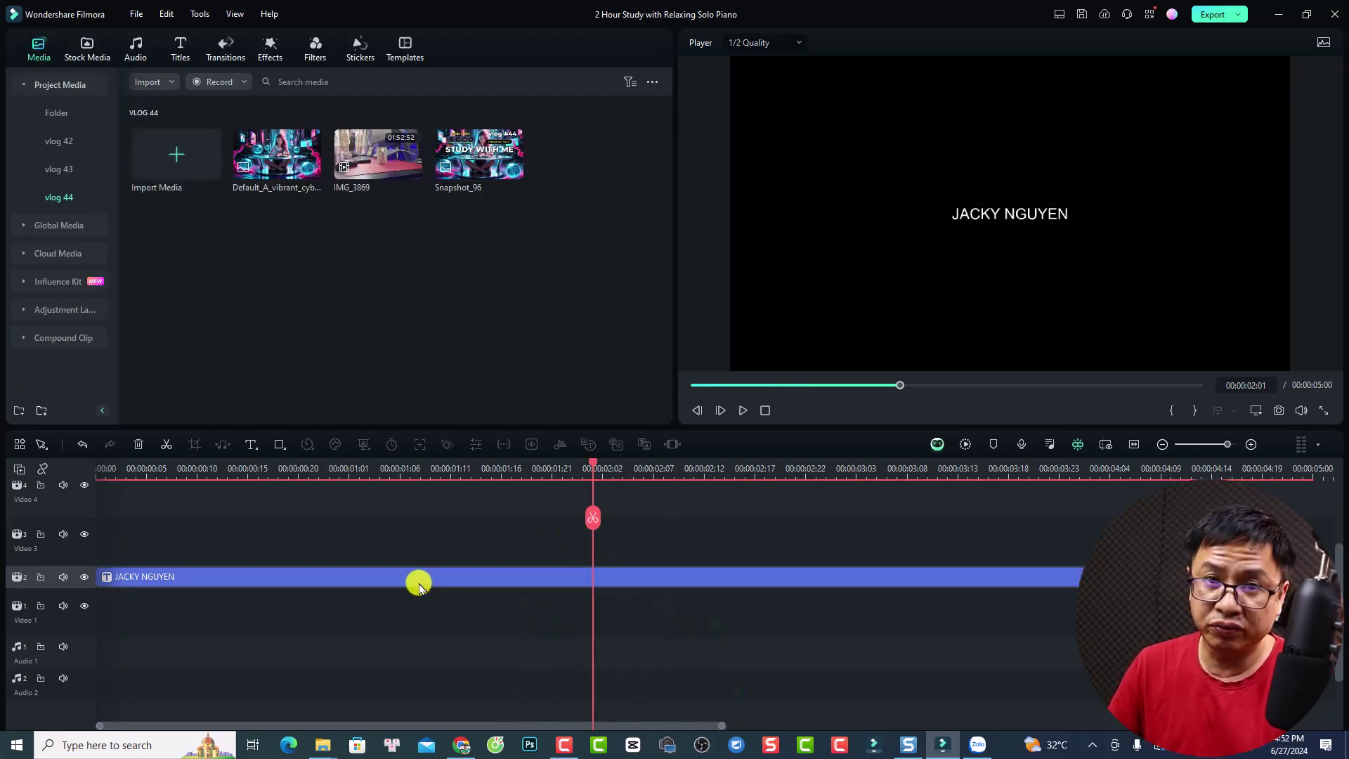
pyautogui.doubleClick(419, 585)
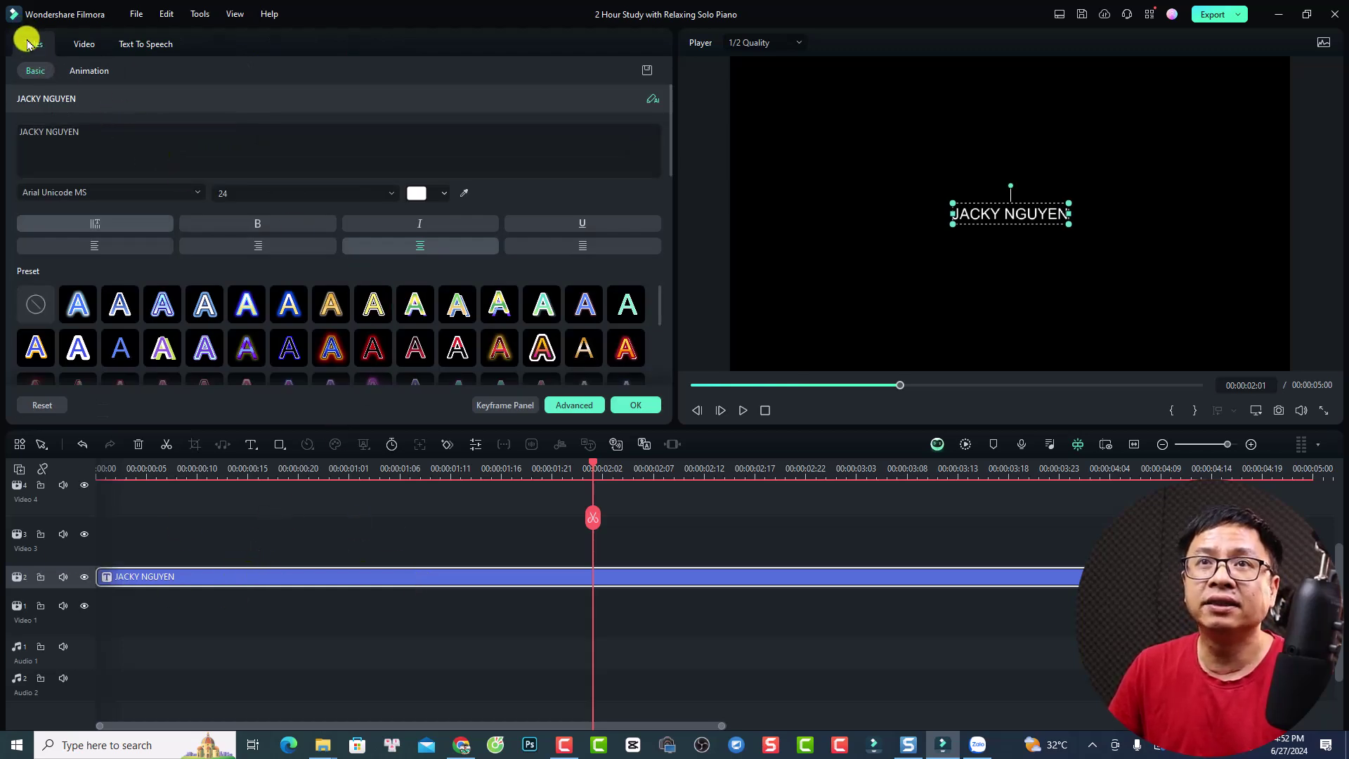
# Step: Set the title's font to Barlow Black at size 80
pyautogui.click(101, 133)
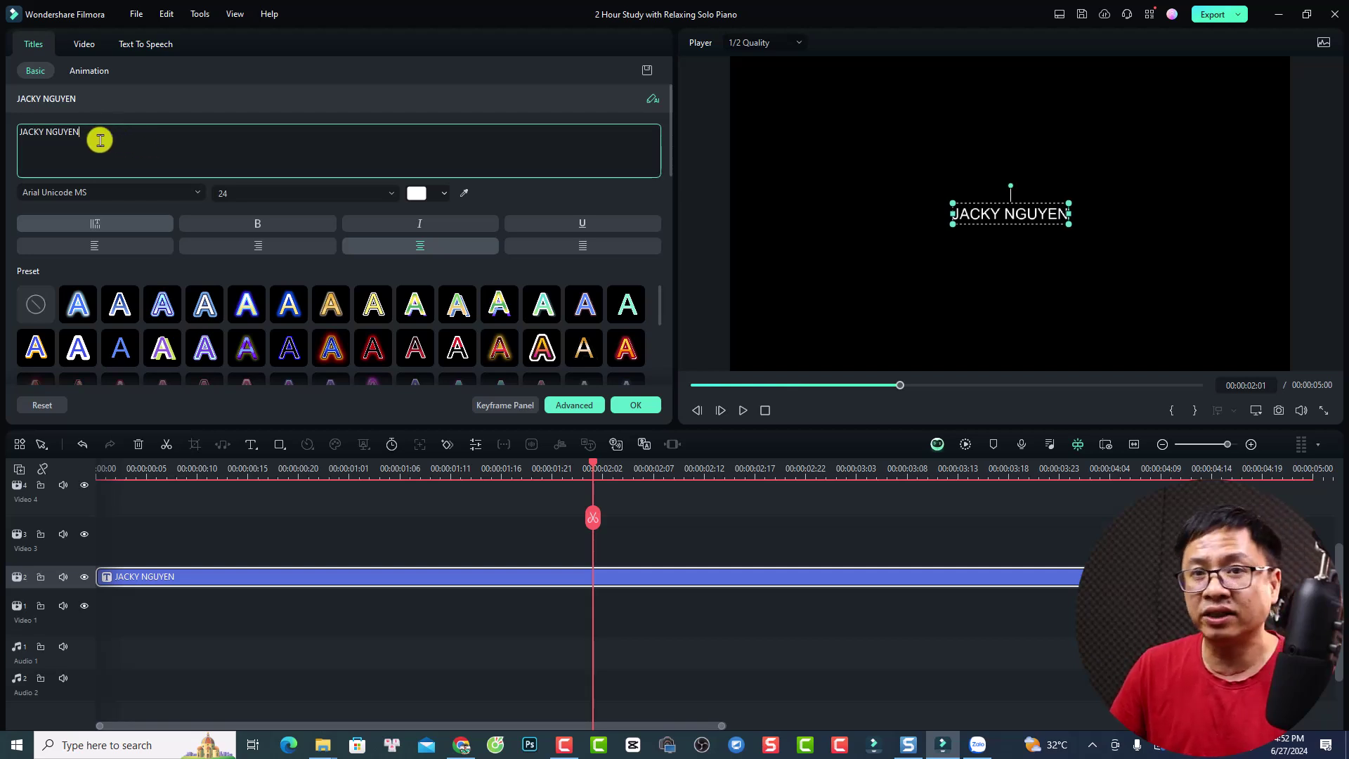
pyautogui.click(99, 191)
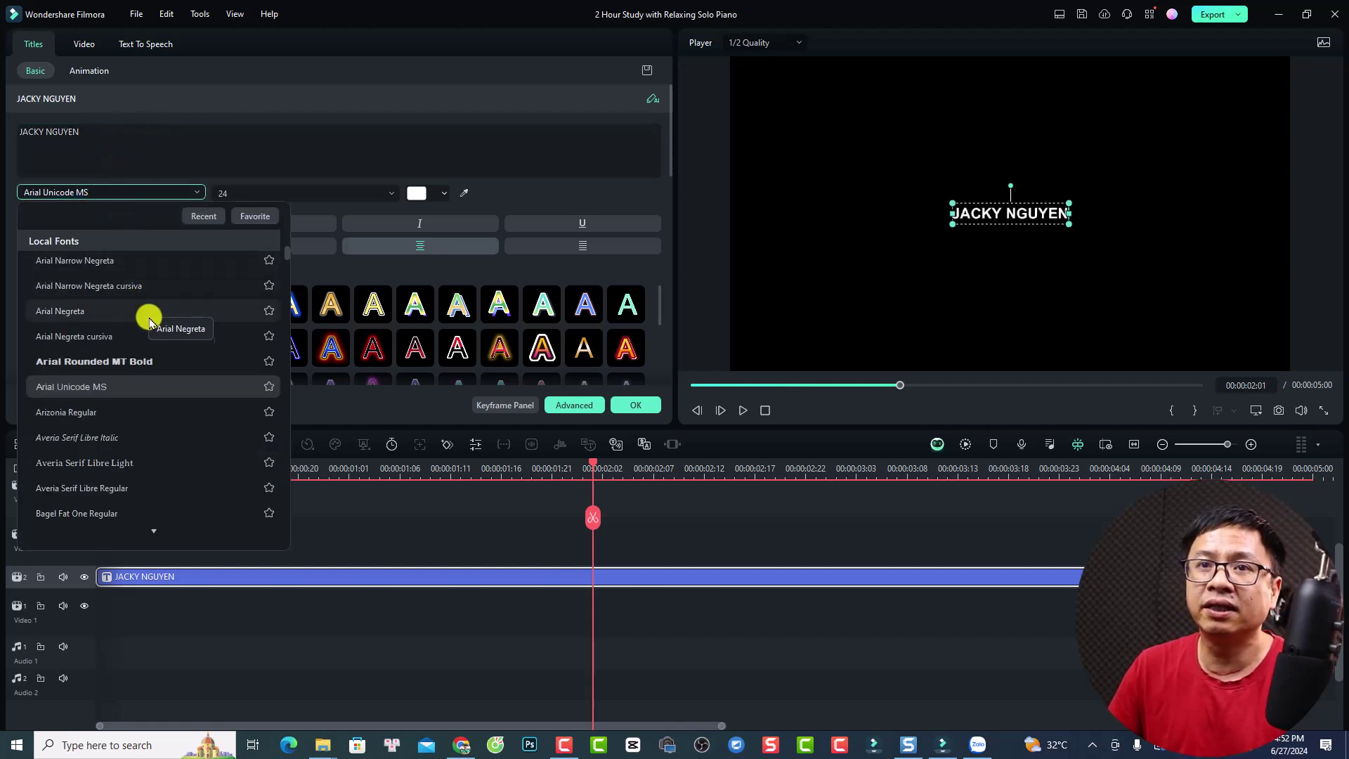
pyautogui.scroll(-7, 149, 322)
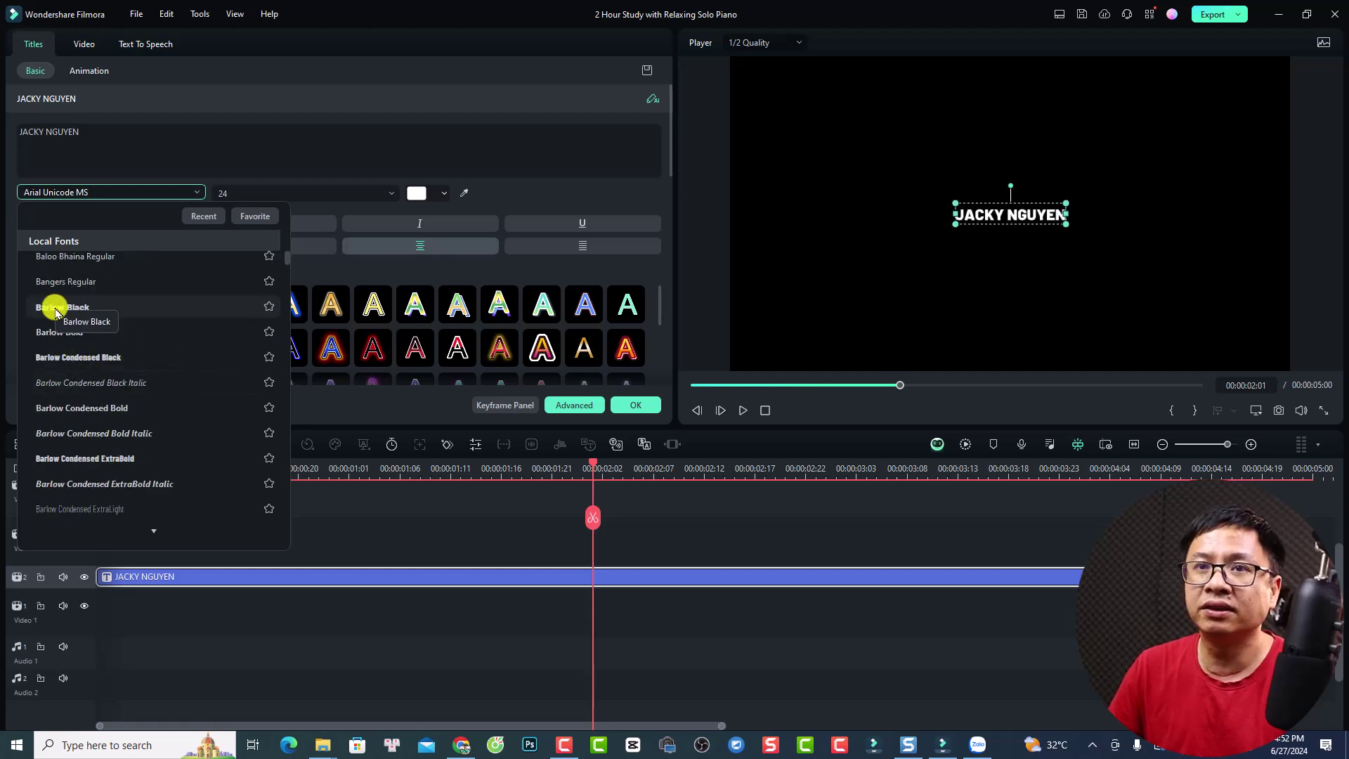
pyautogui.click(56, 309)
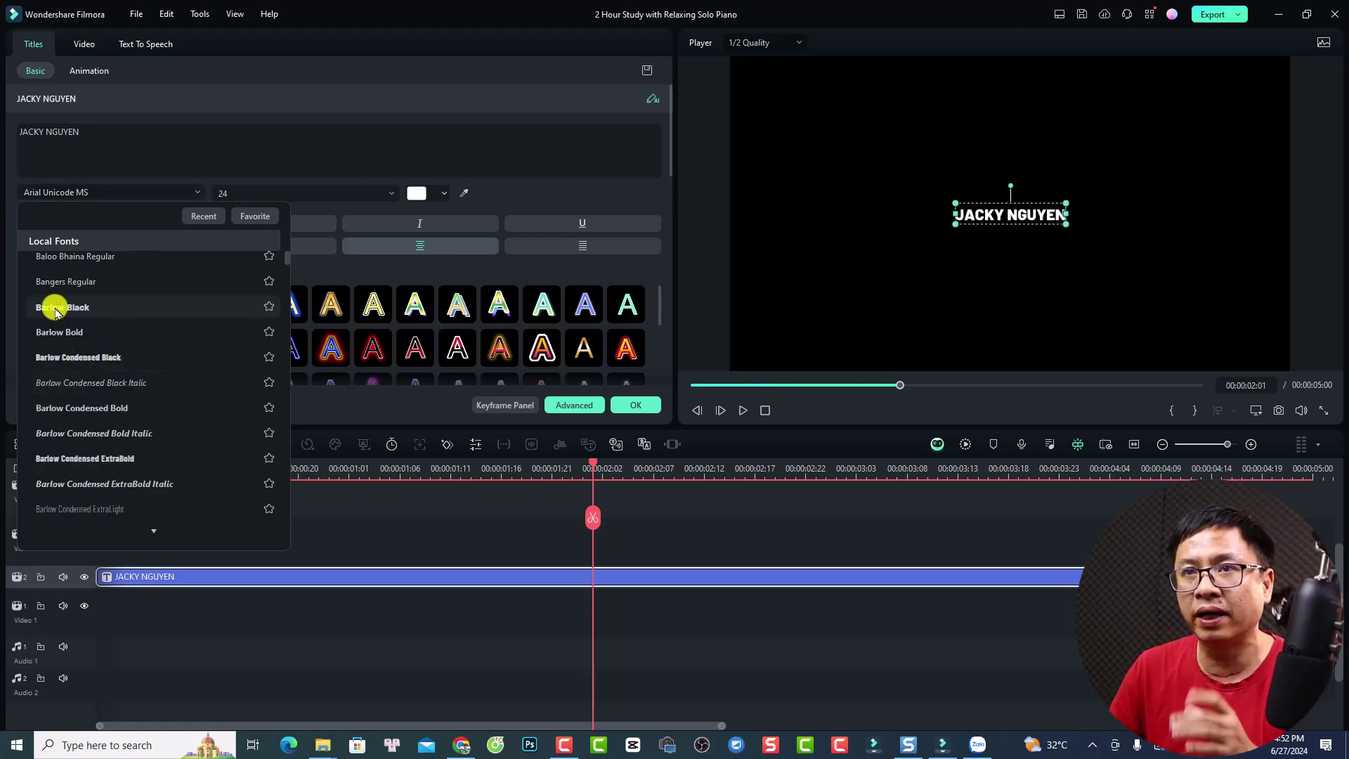
pyautogui.click(299, 193)
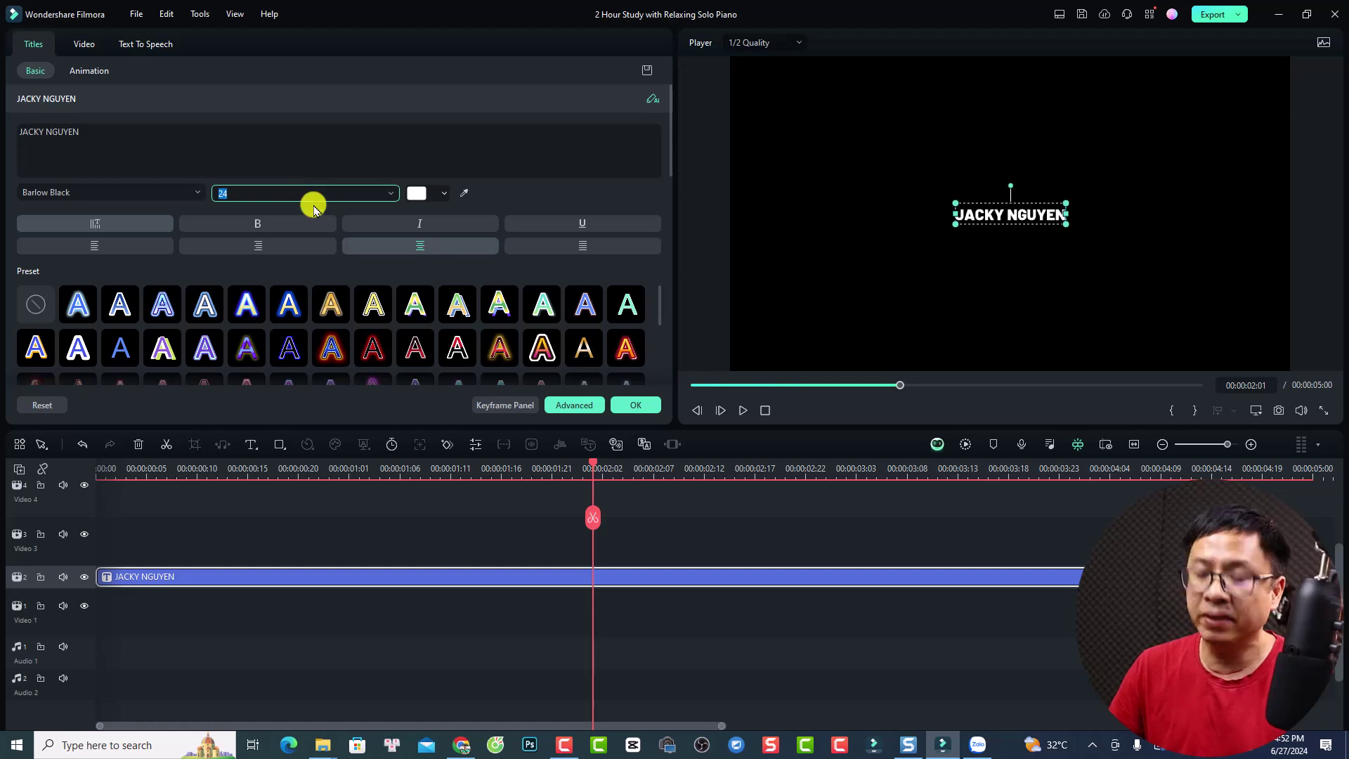
pyautogui.write('80')
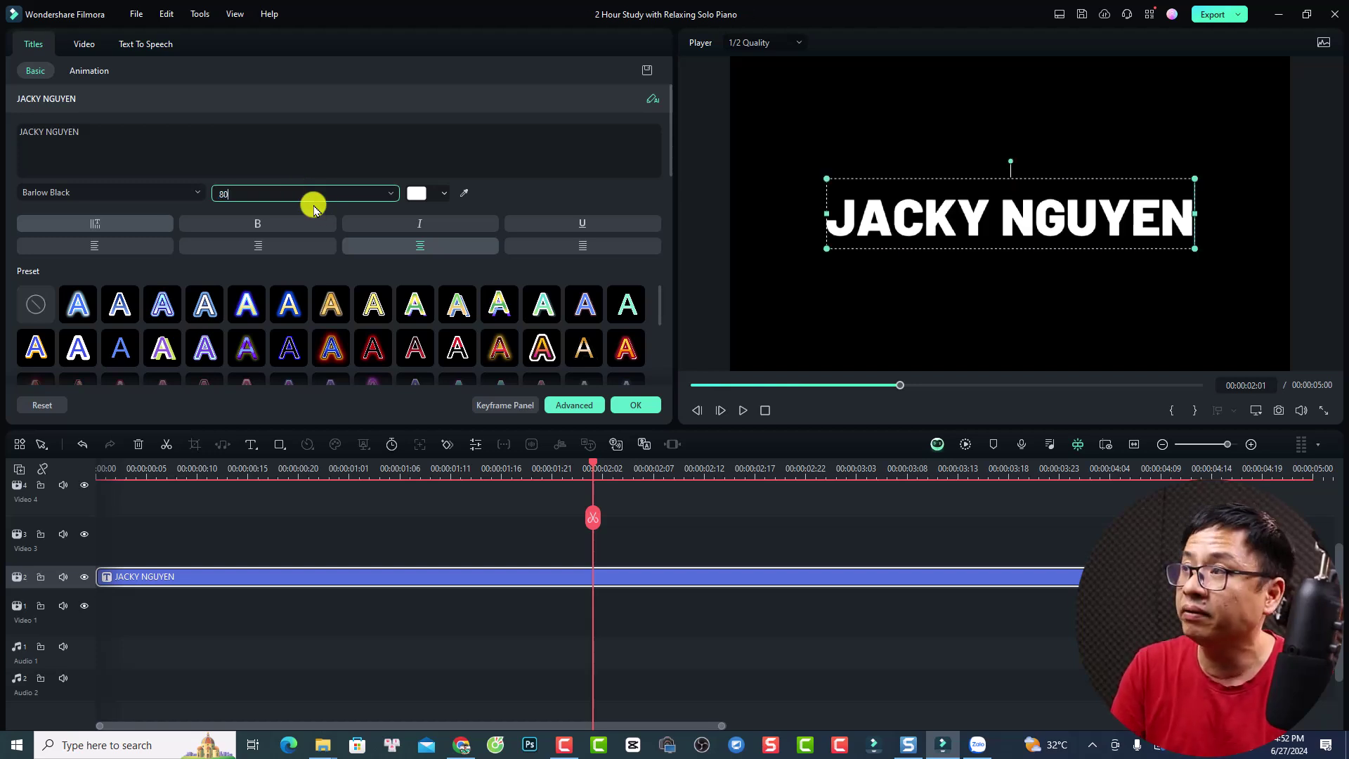
# Step: Move the title higher in the frame and colour its text yellow
pyautogui.click(1008, 176)
pyautogui.moveTo(994, 214); pyautogui.dragTo(994, 187)
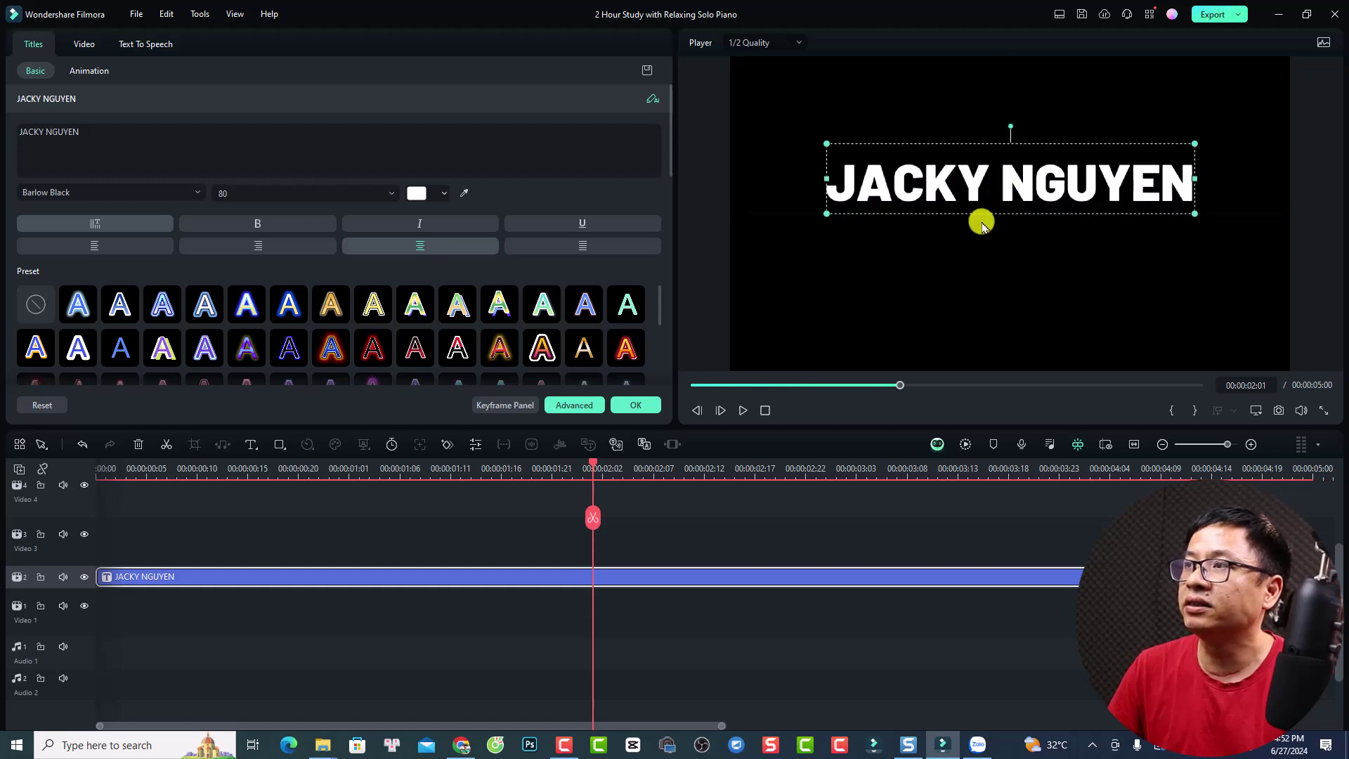
pyautogui.moveTo(658, 304); pyautogui.dragTo(647, 364)
pyautogui.click(37, 349)
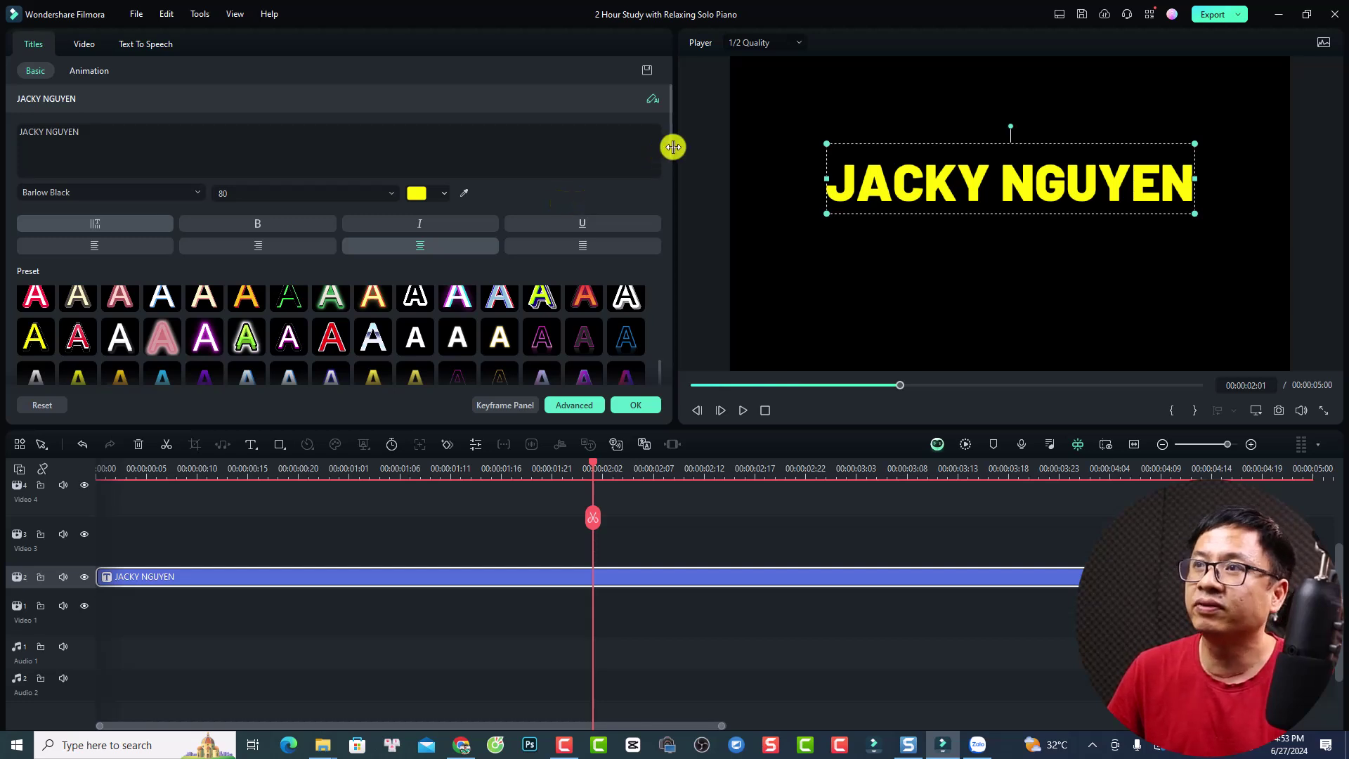
pyautogui.moveTo(668, 144); pyautogui.dragTo(661, 270)
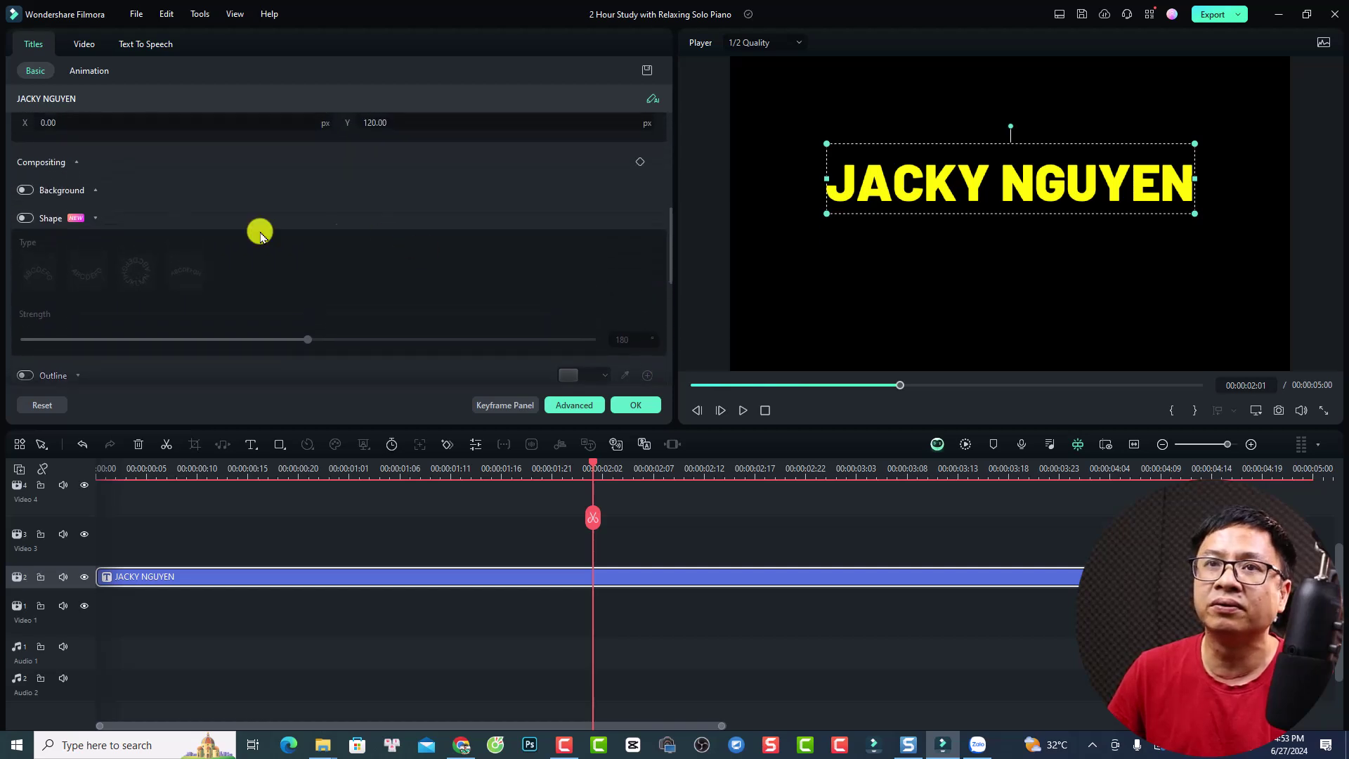
# Step: Turn on the title's curved Shape, trying arc, circle and wave, and lower the strength
pyautogui.click(26, 219)
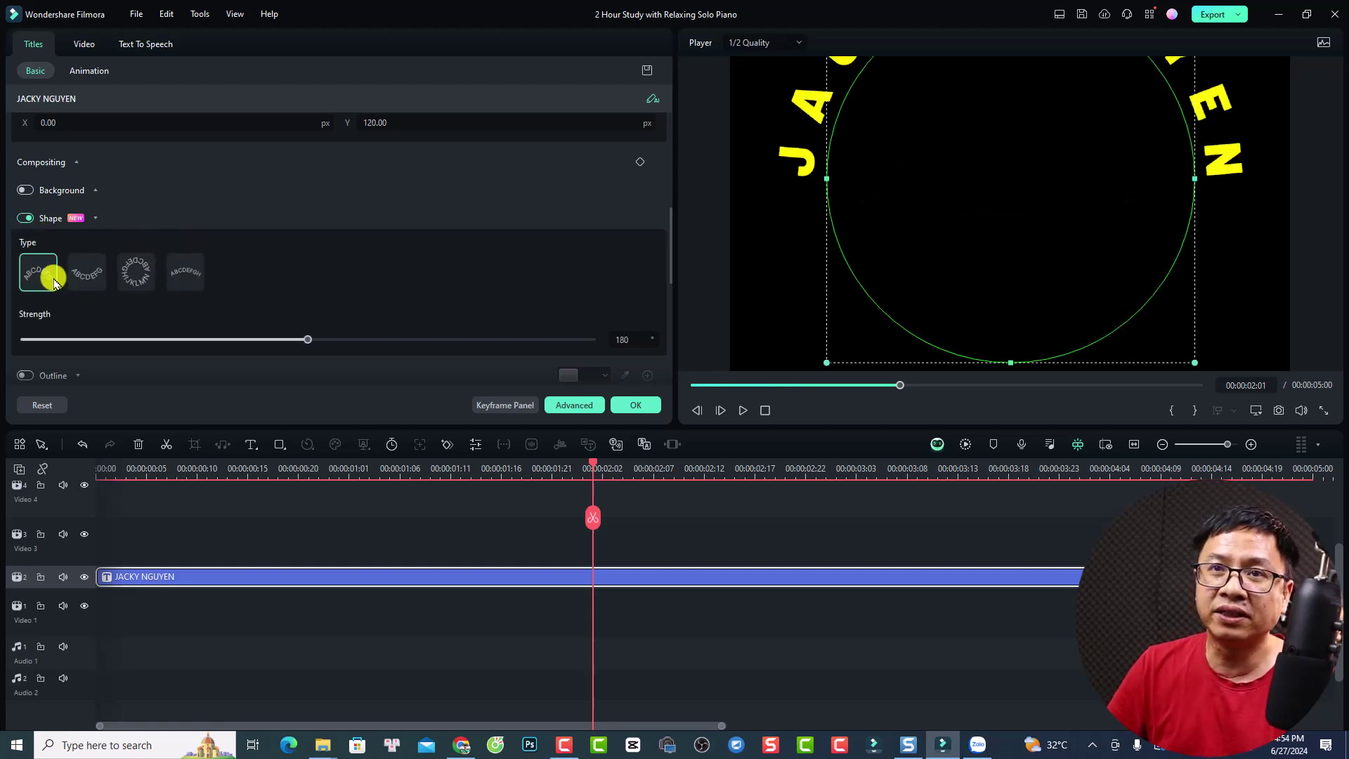
pyautogui.click(87, 272)
pyautogui.click(136, 272)
pyautogui.click(185, 273)
pyautogui.click(138, 276)
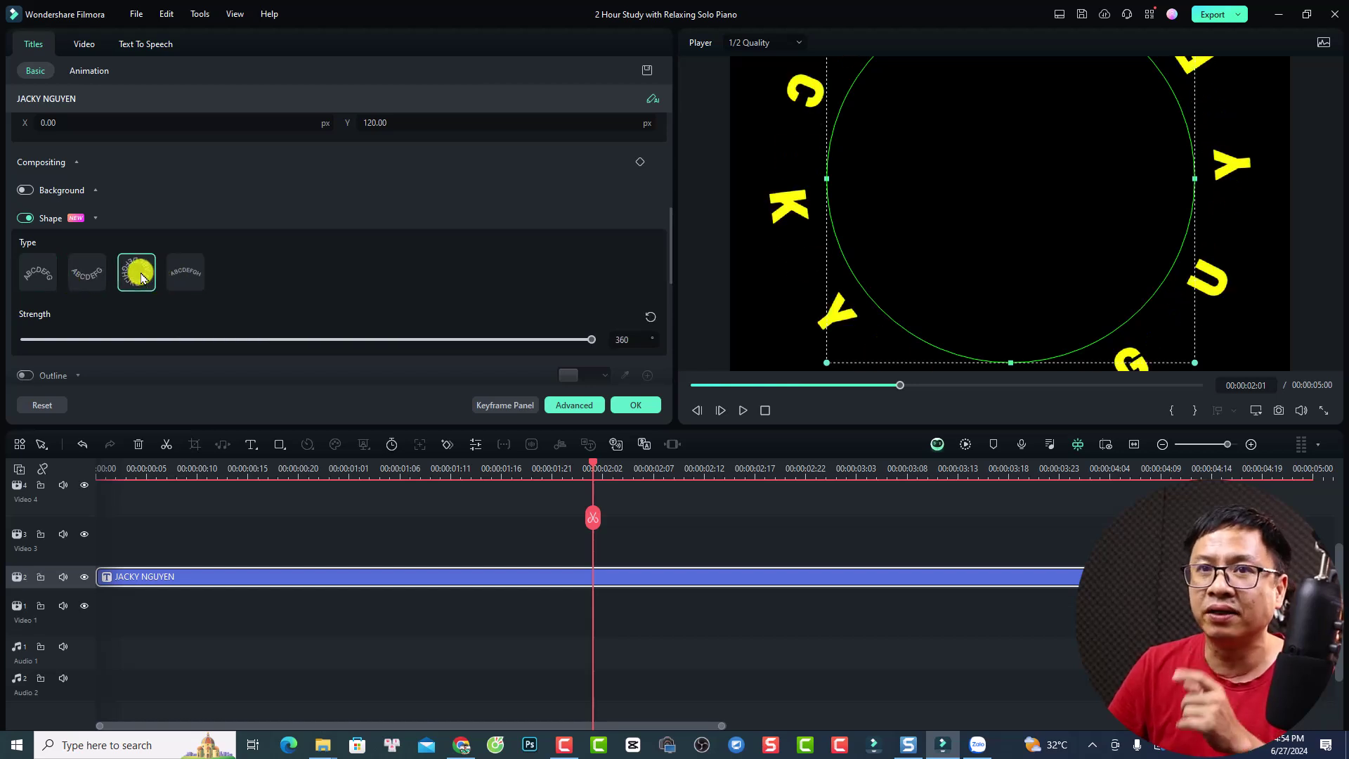
pyautogui.moveTo(593, 339); pyautogui.dragTo(276, 350)
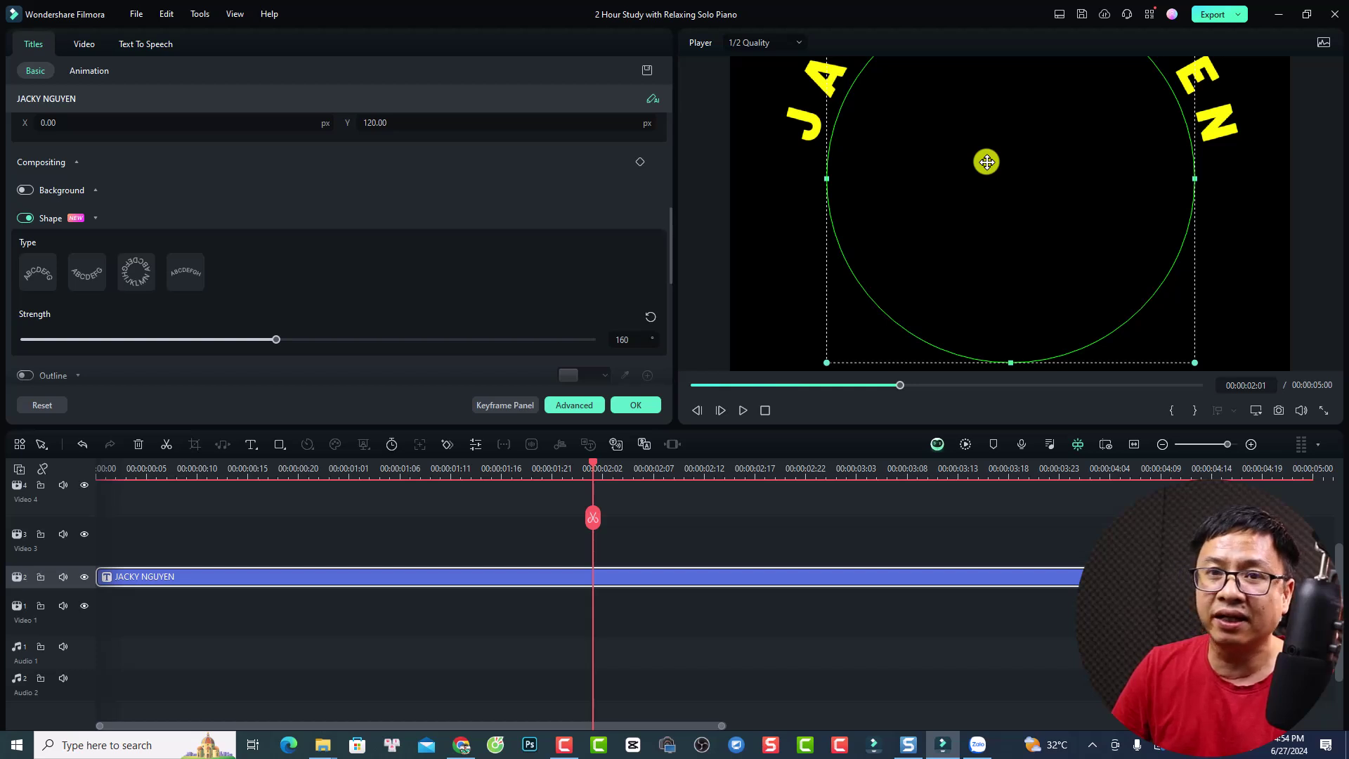
# Step: Resize and reposition the curved title, centring it at X 0.00, Y -186.96 with strength 165
pyautogui.moveTo(986, 162); pyautogui.dragTo(979, 265)
pyautogui.moveTo(820, 101); pyautogui.dragTo(985, 255)
pyautogui.moveTo(1073, 239); pyautogui.dragTo(992, 135)
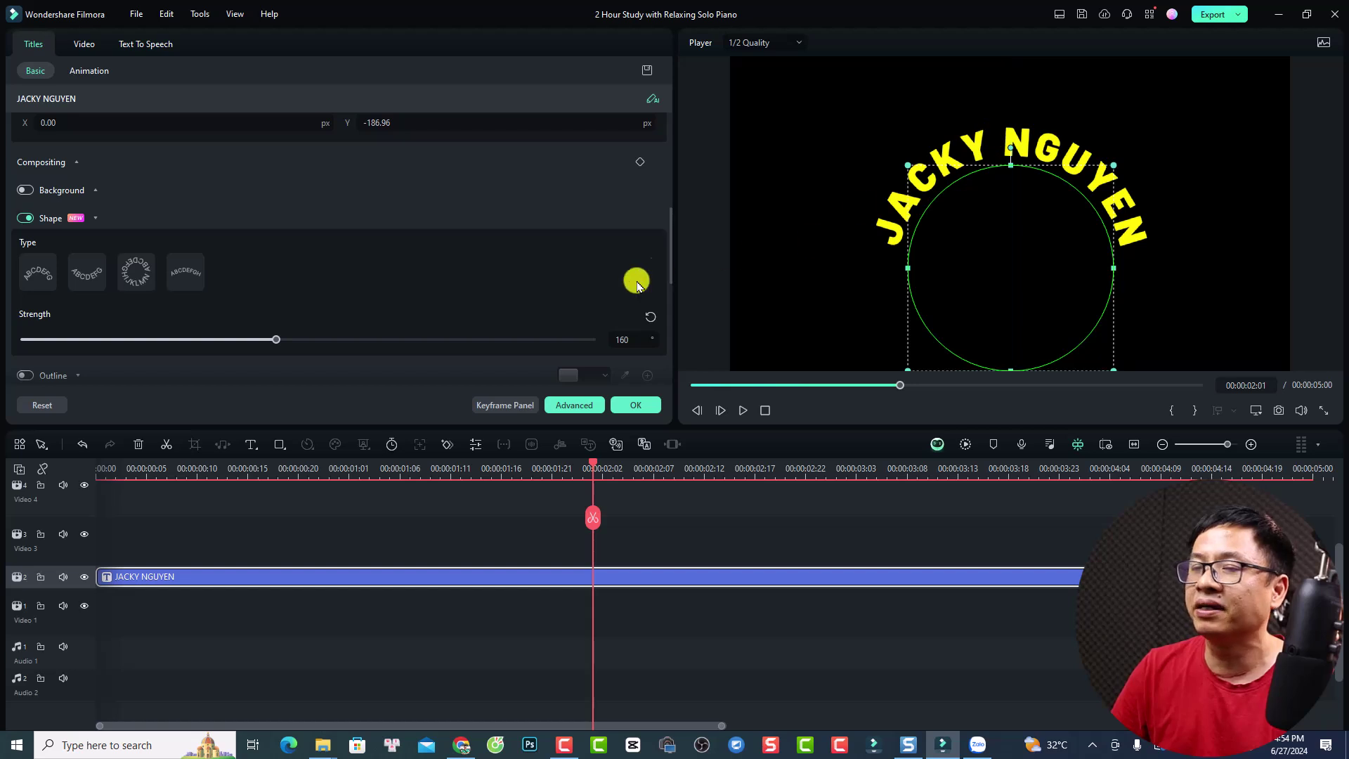
pyautogui.click(654, 316)
pyautogui.moveTo(313, 344); pyautogui.dragTo(280, 366)
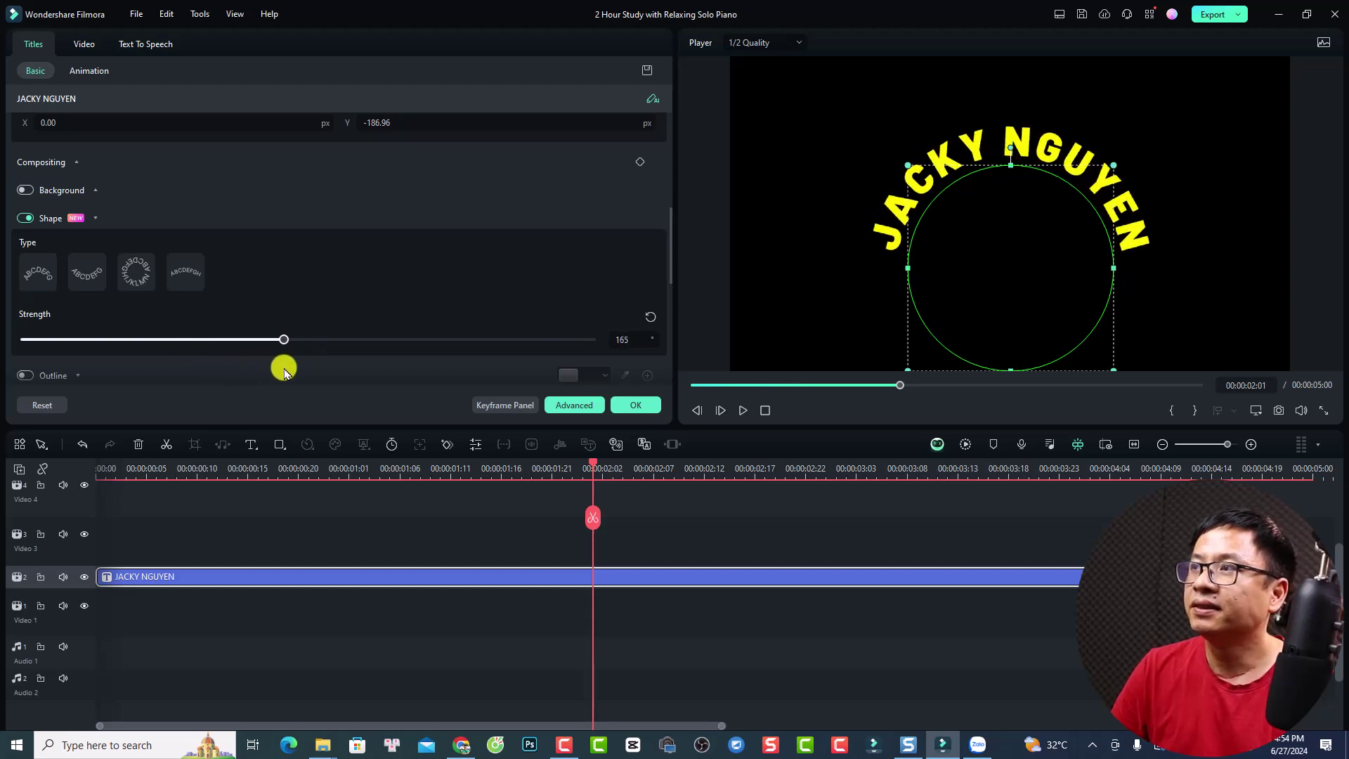
# Step: Apply an Evaporate in-animation and a Fade1 out-animation, 0.84 s each, confirm, and rewind to the start
pyautogui.click(89, 71)
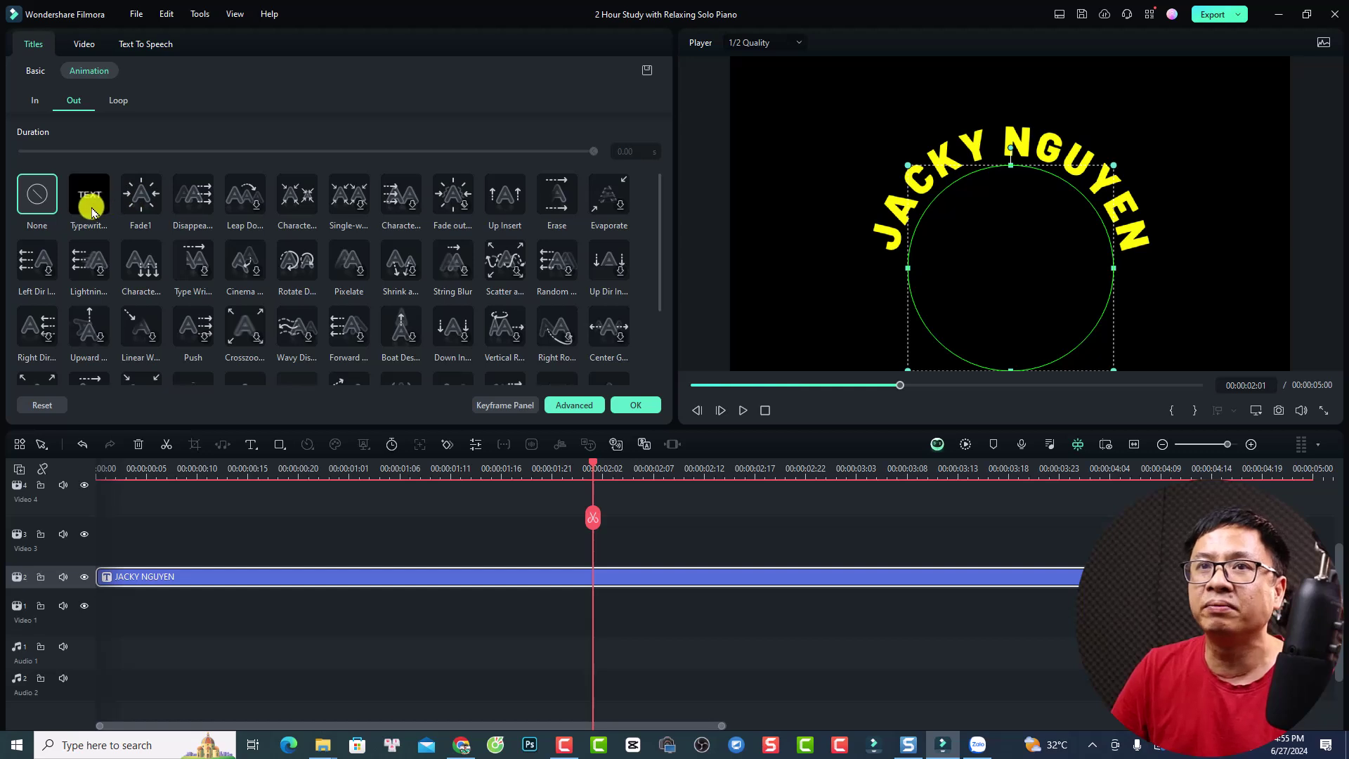
pyautogui.click(31, 99)
pyautogui.click(89, 210)
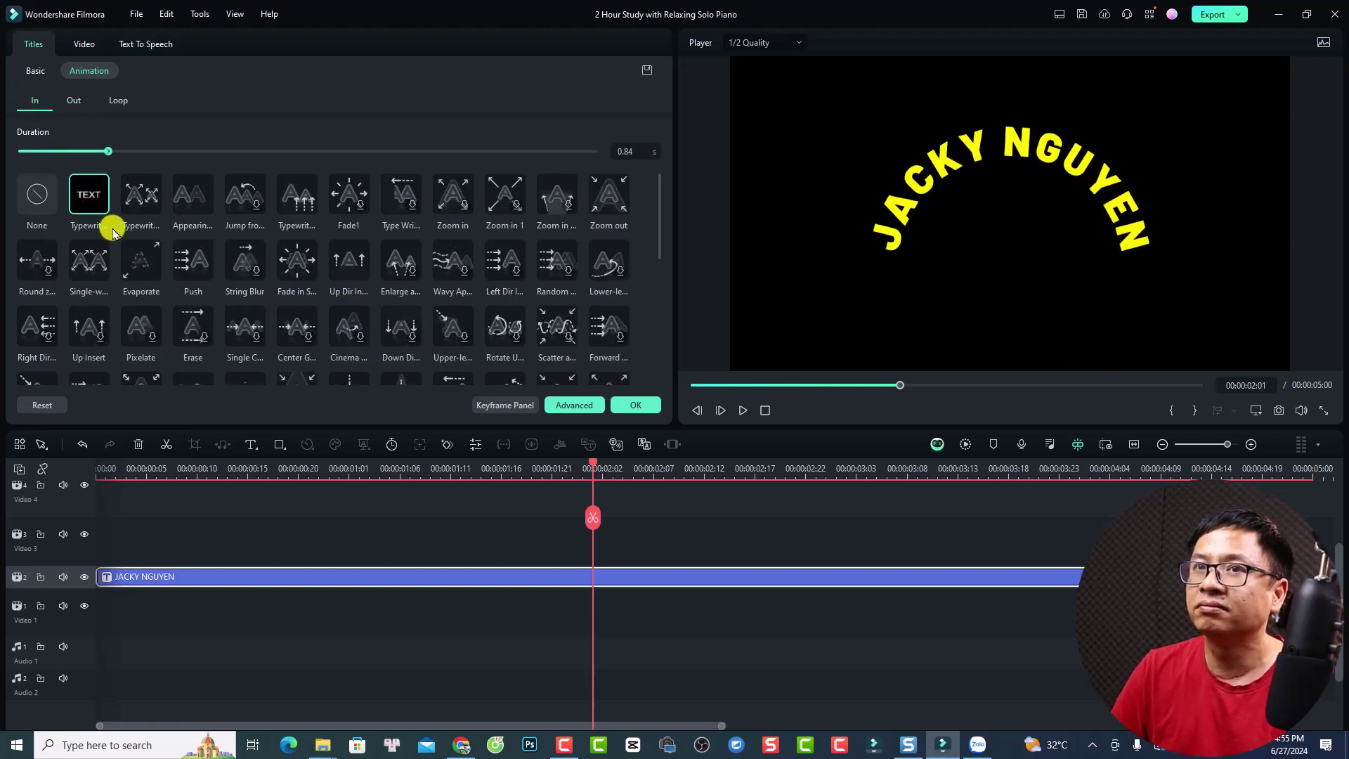
pyautogui.click(131, 274)
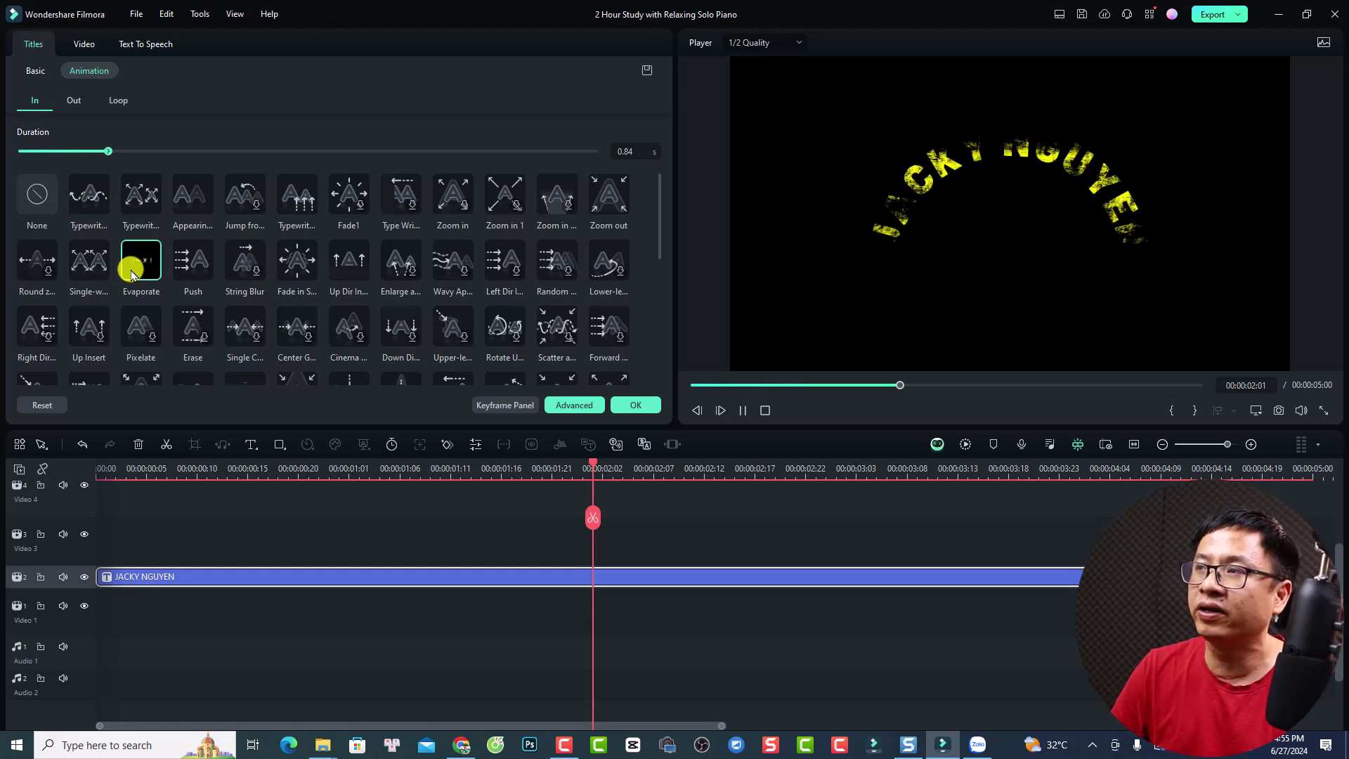
pyautogui.click(70, 100)
pyautogui.click(139, 205)
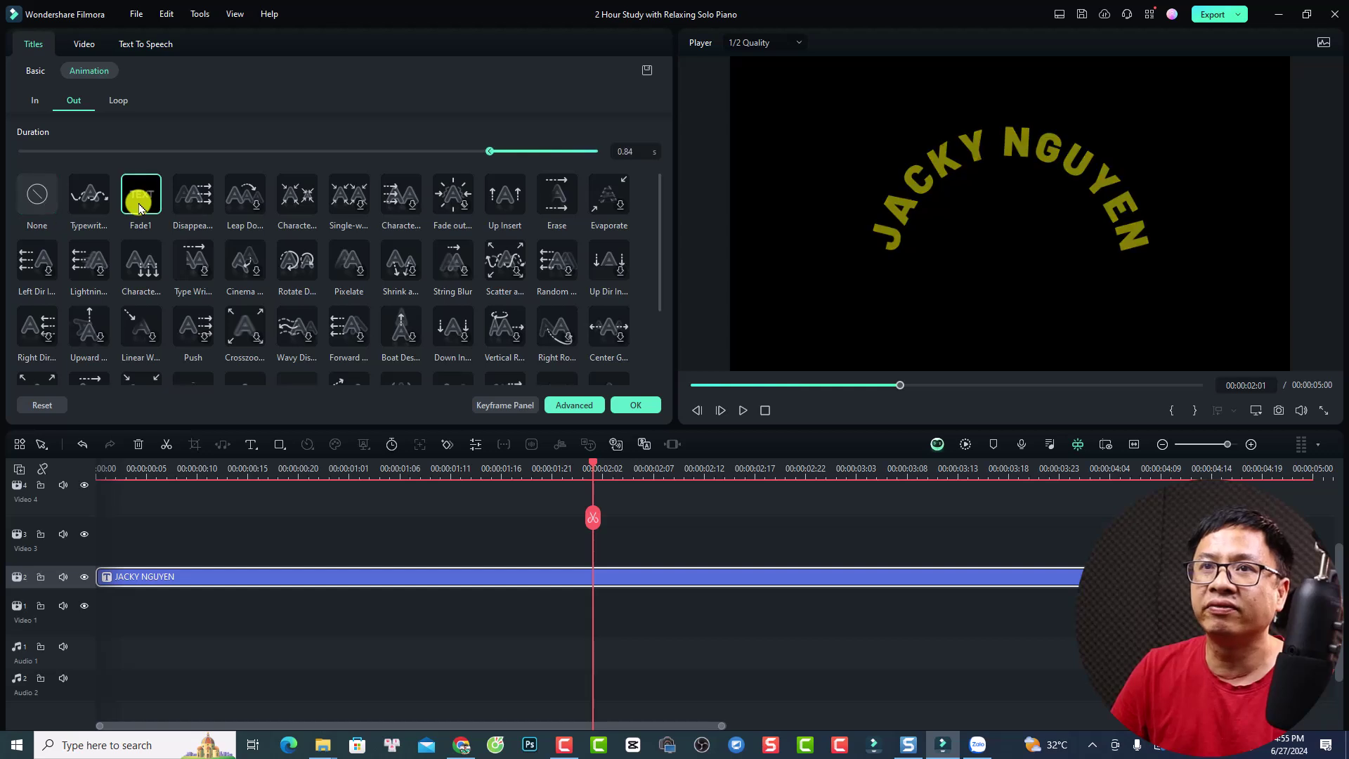
pyautogui.click(630, 403)
pyautogui.click(97, 469)
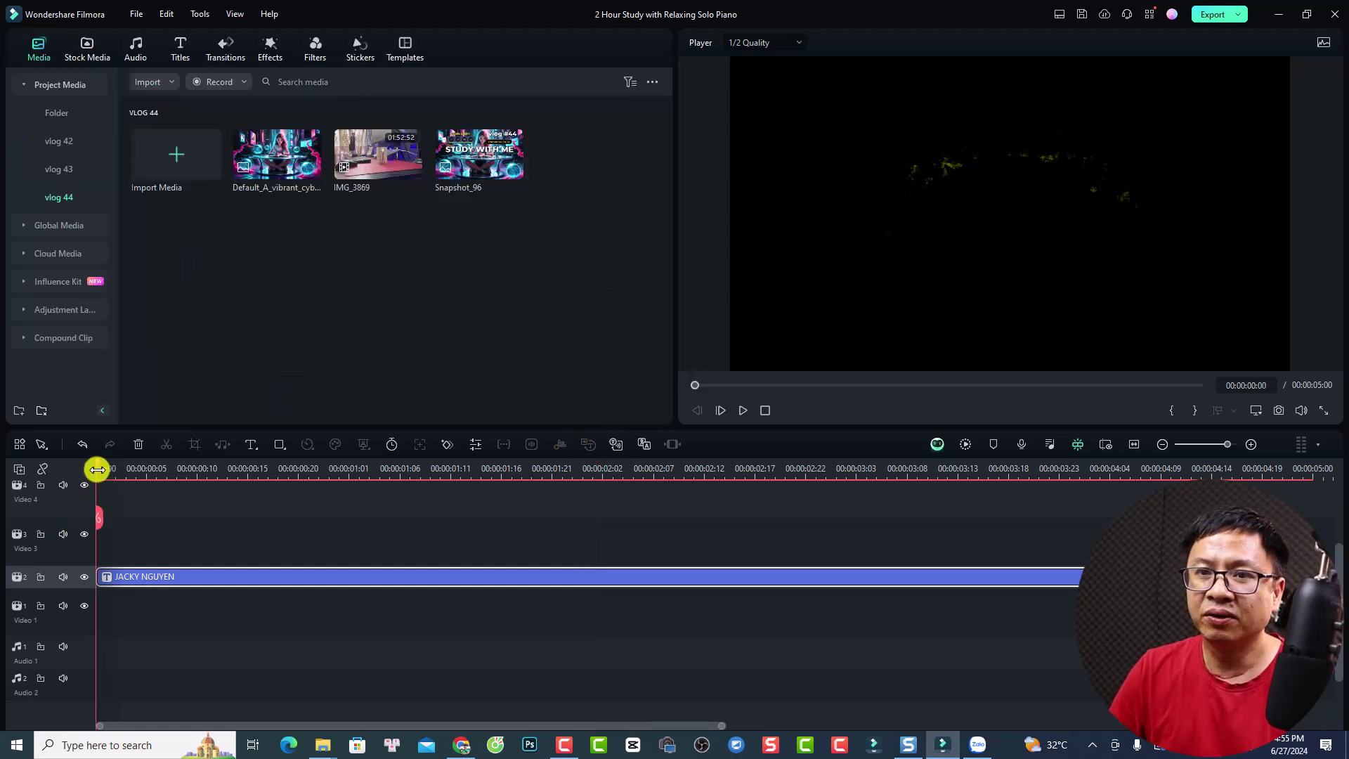
# Step: Play back the animated title, then reopen its Basic settings and switch the Shape toggle off
pyautogui.press('space')
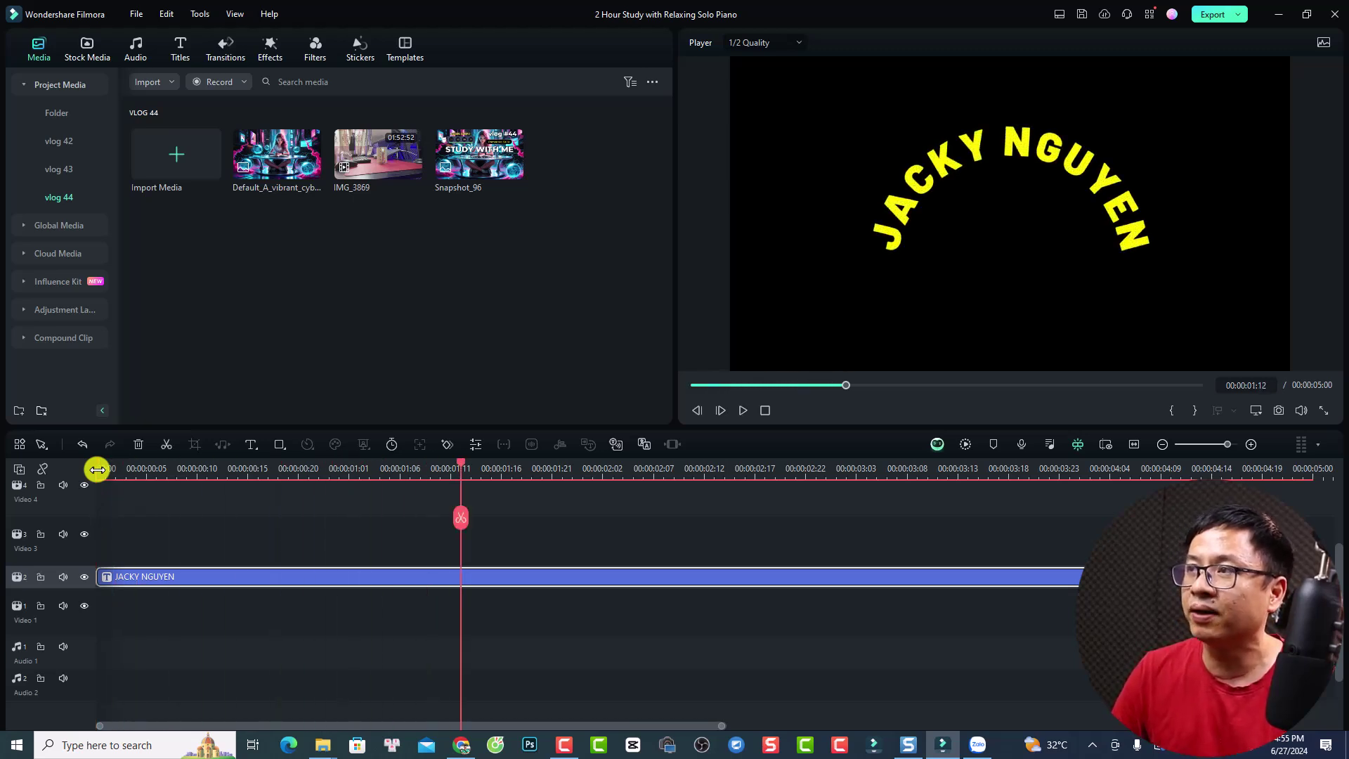
pyautogui.doubleClick(375, 578)
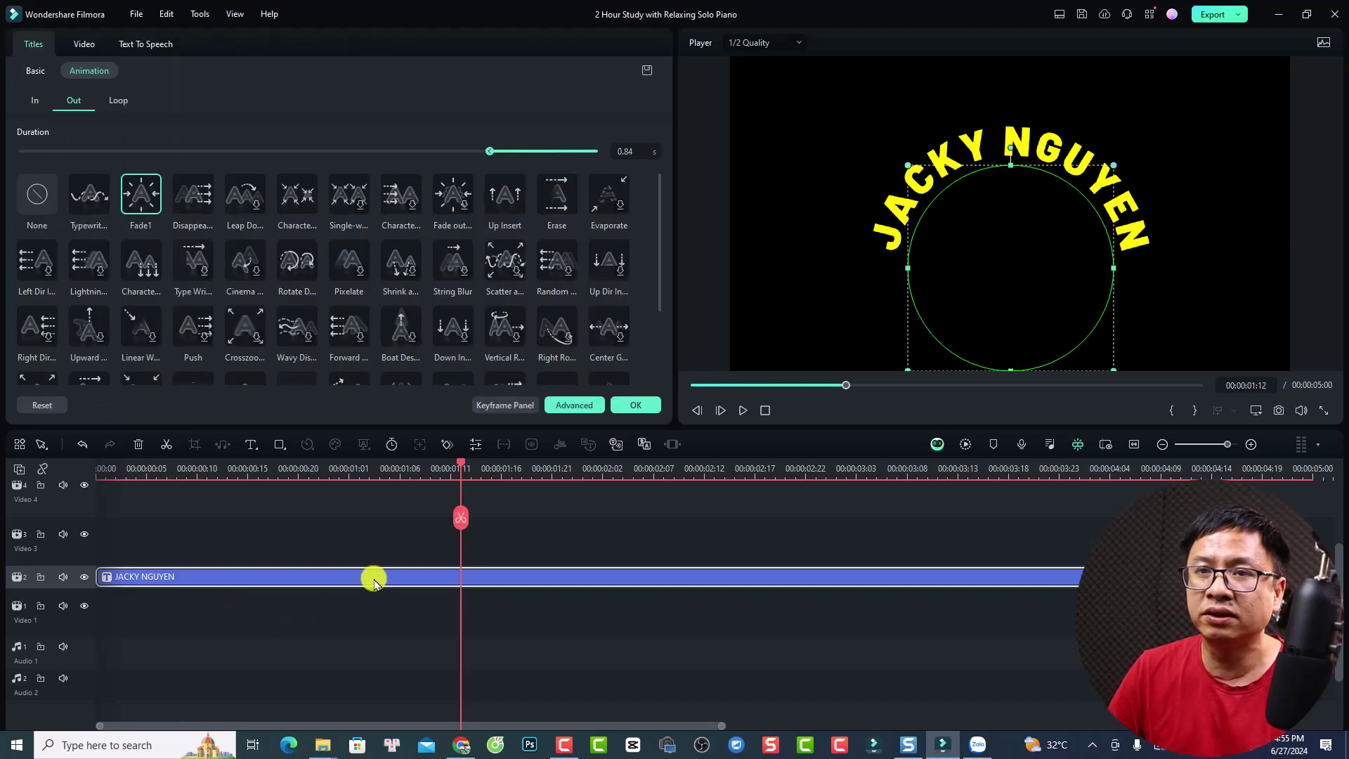
pyautogui.click(33, 71)
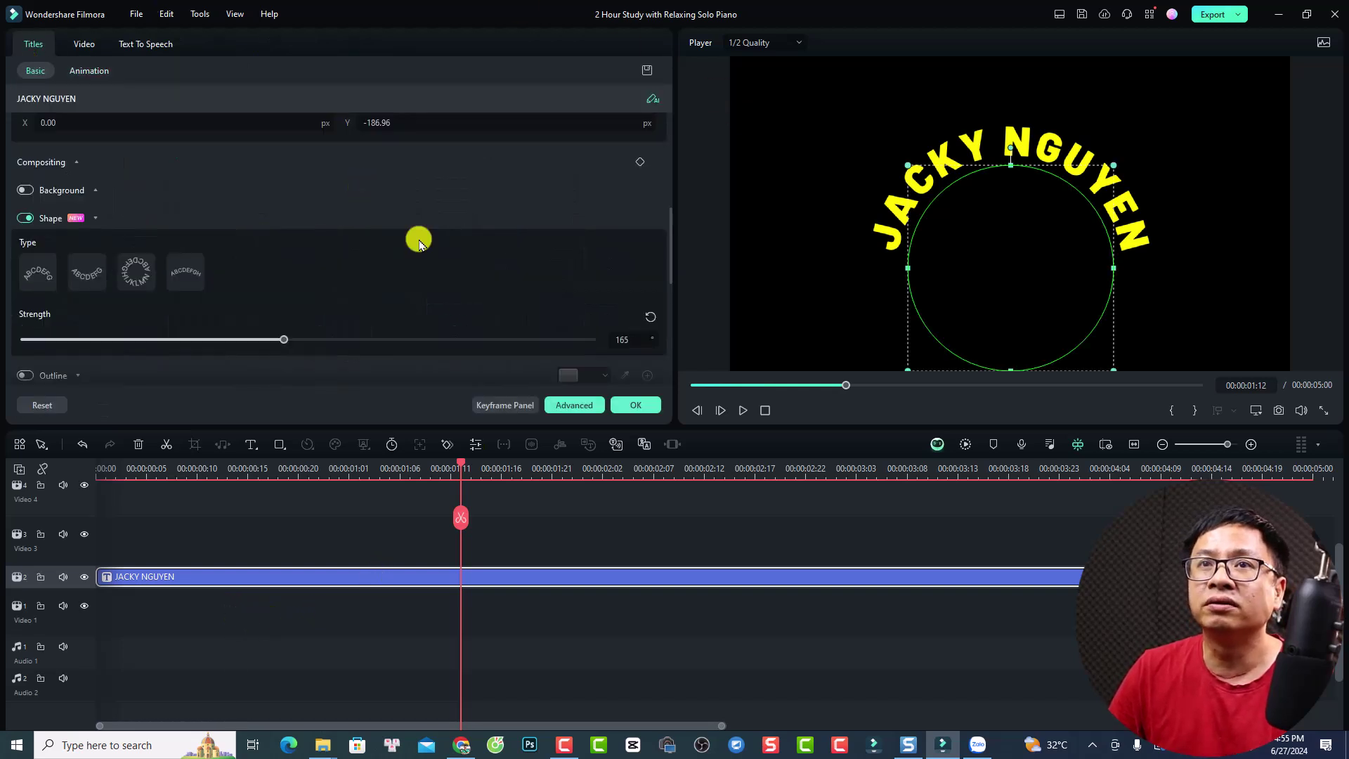
pyautogui.click(31, 221)
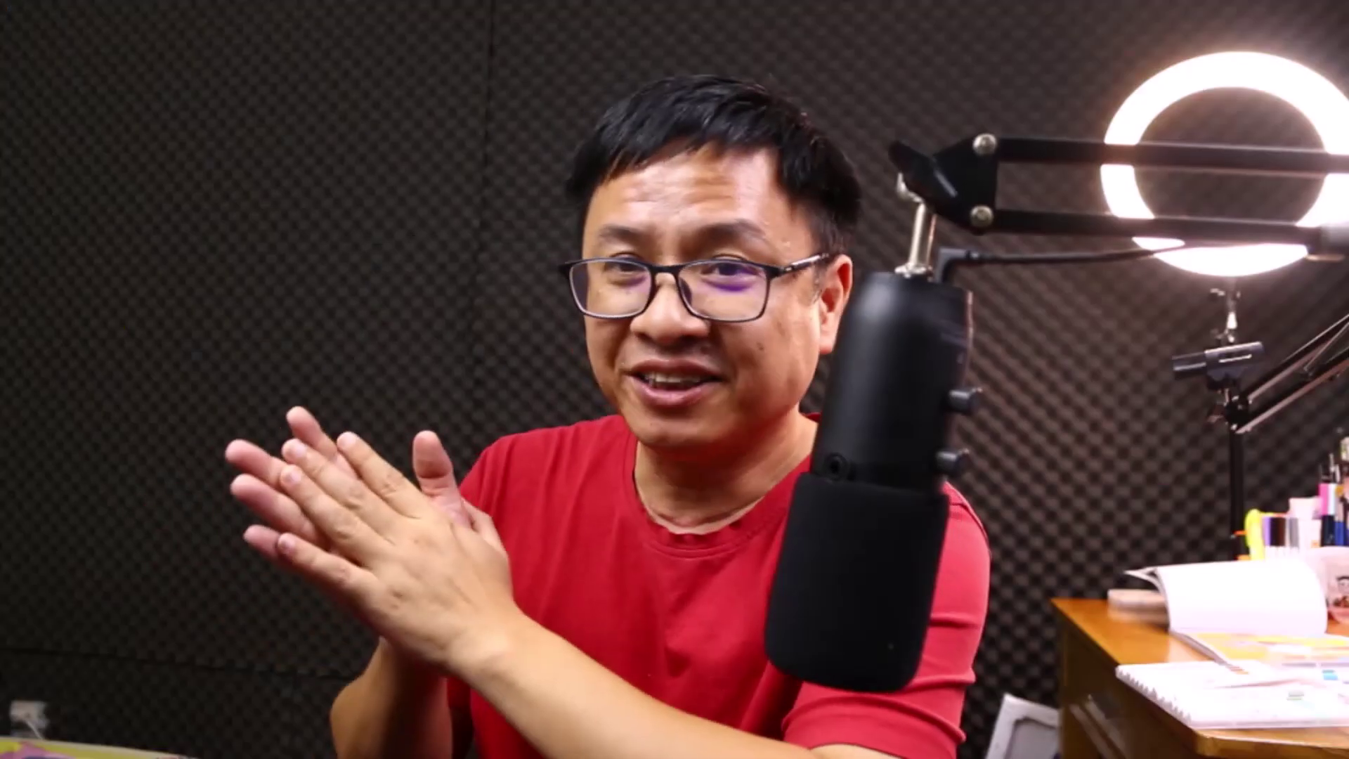